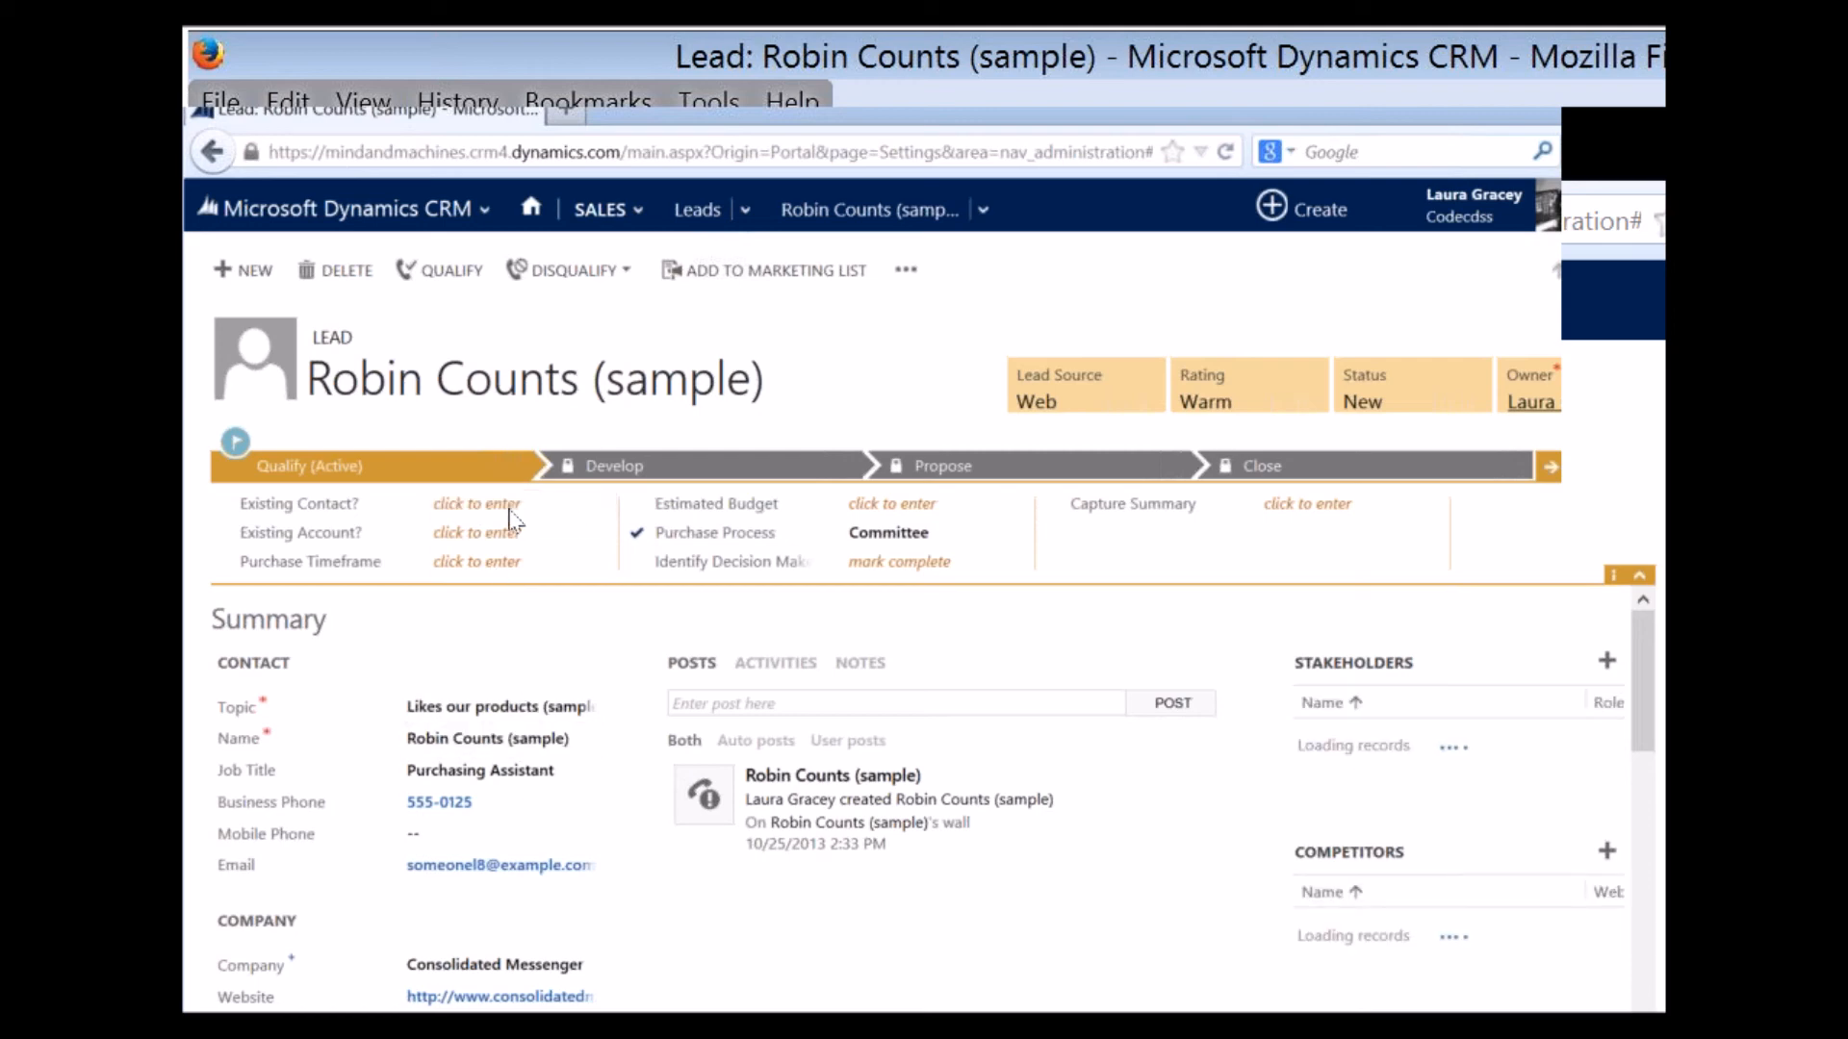
Set the lead's existing account to CRBT Ltd. in the Qualify stage.
click(600, 505)
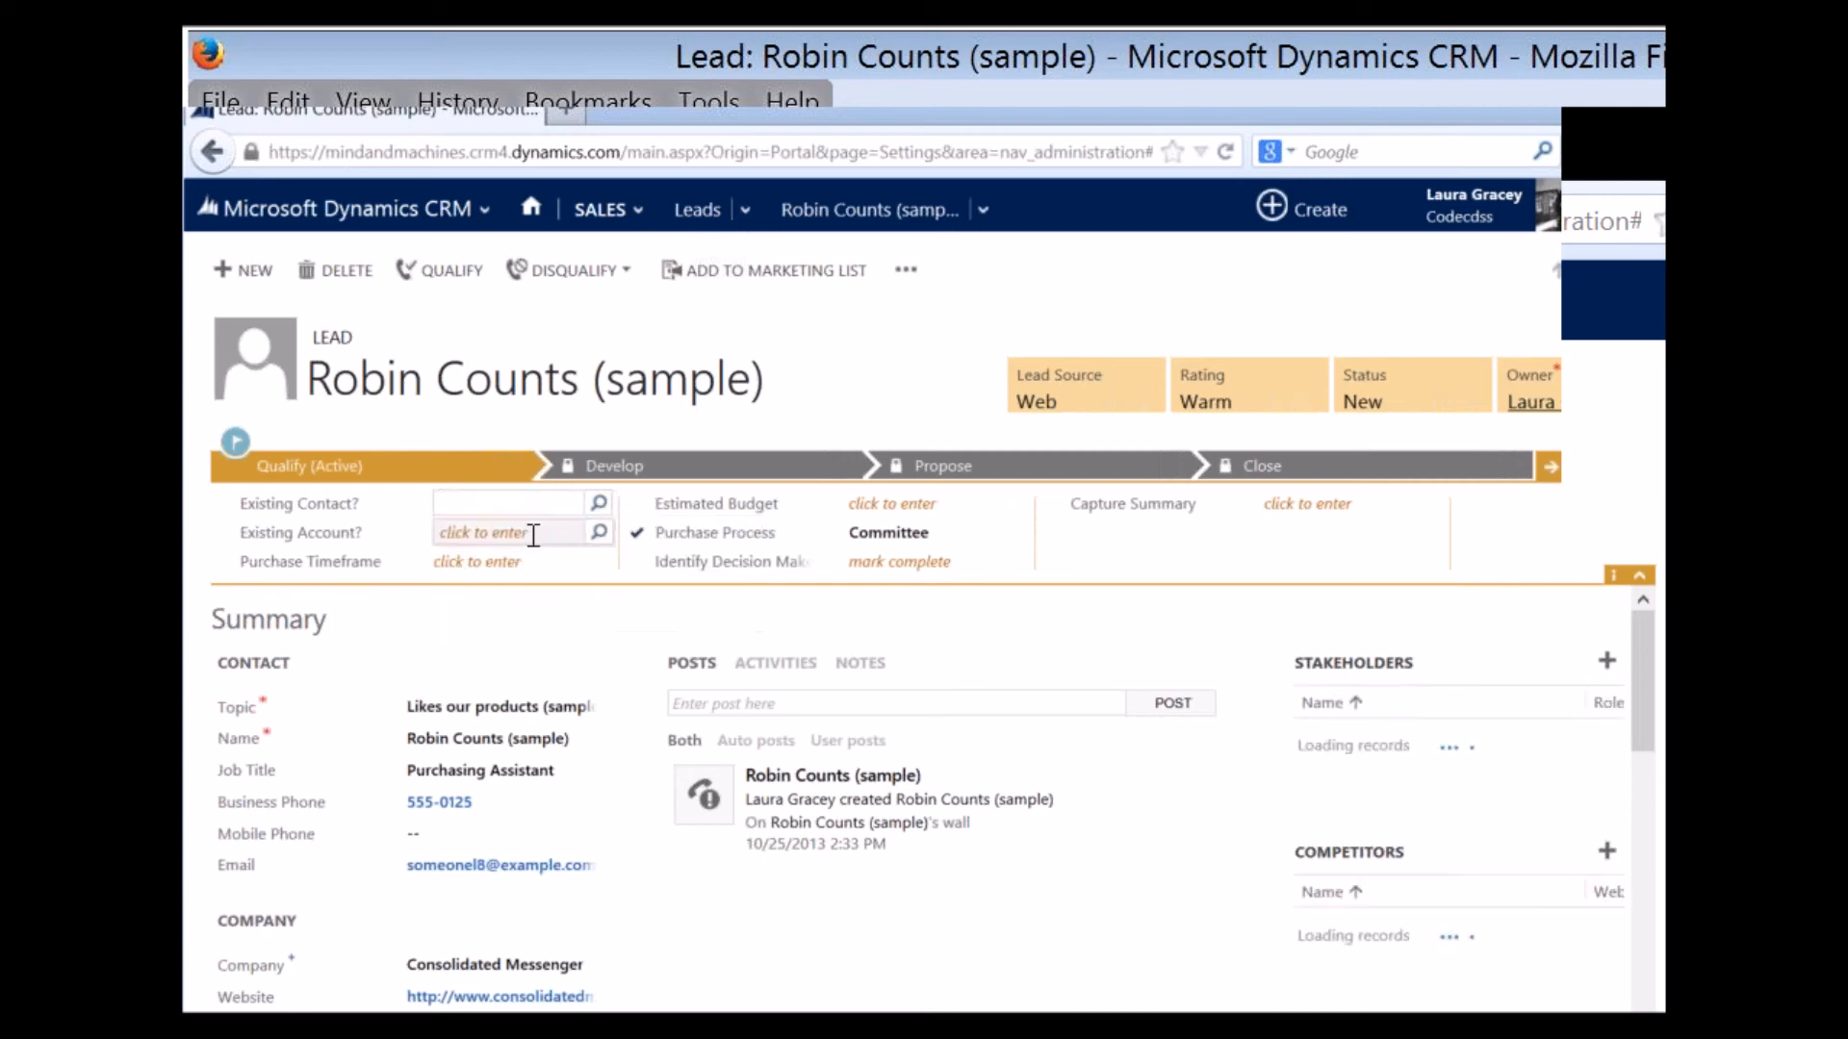
click(598, 532)
click(588, 611)
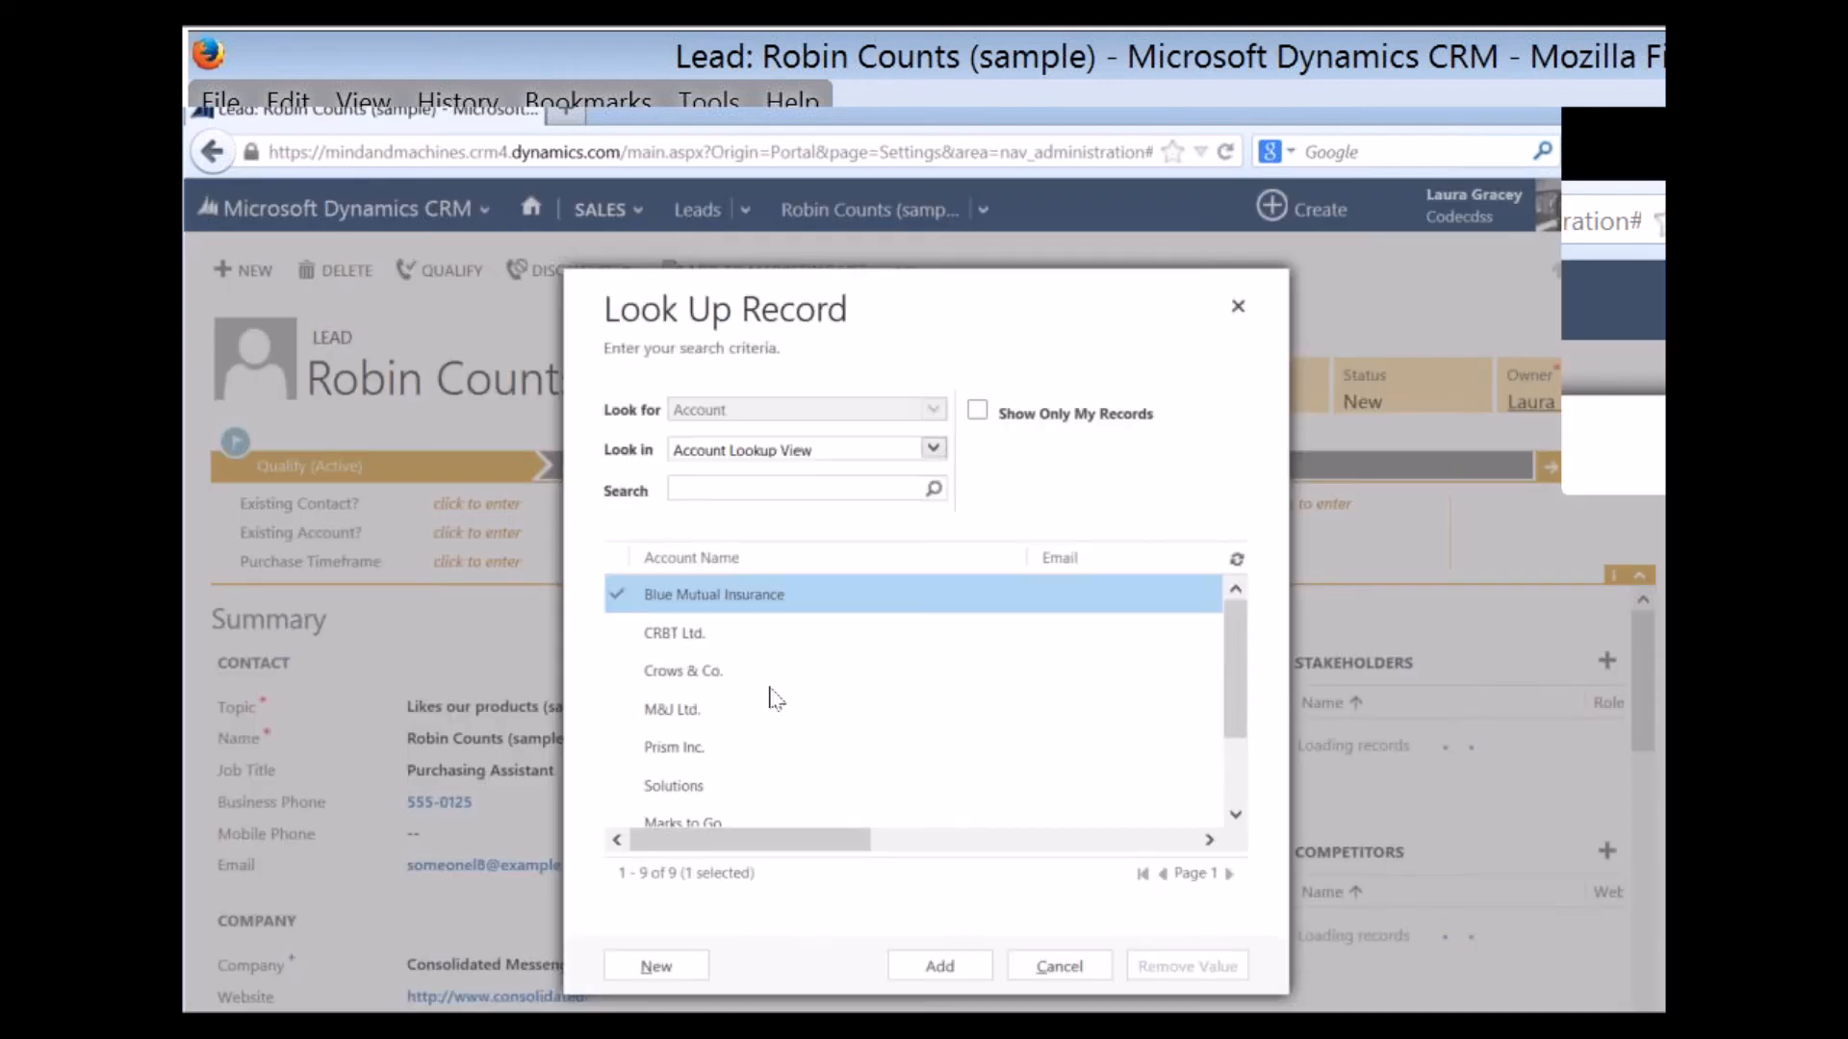
click(776, 635)
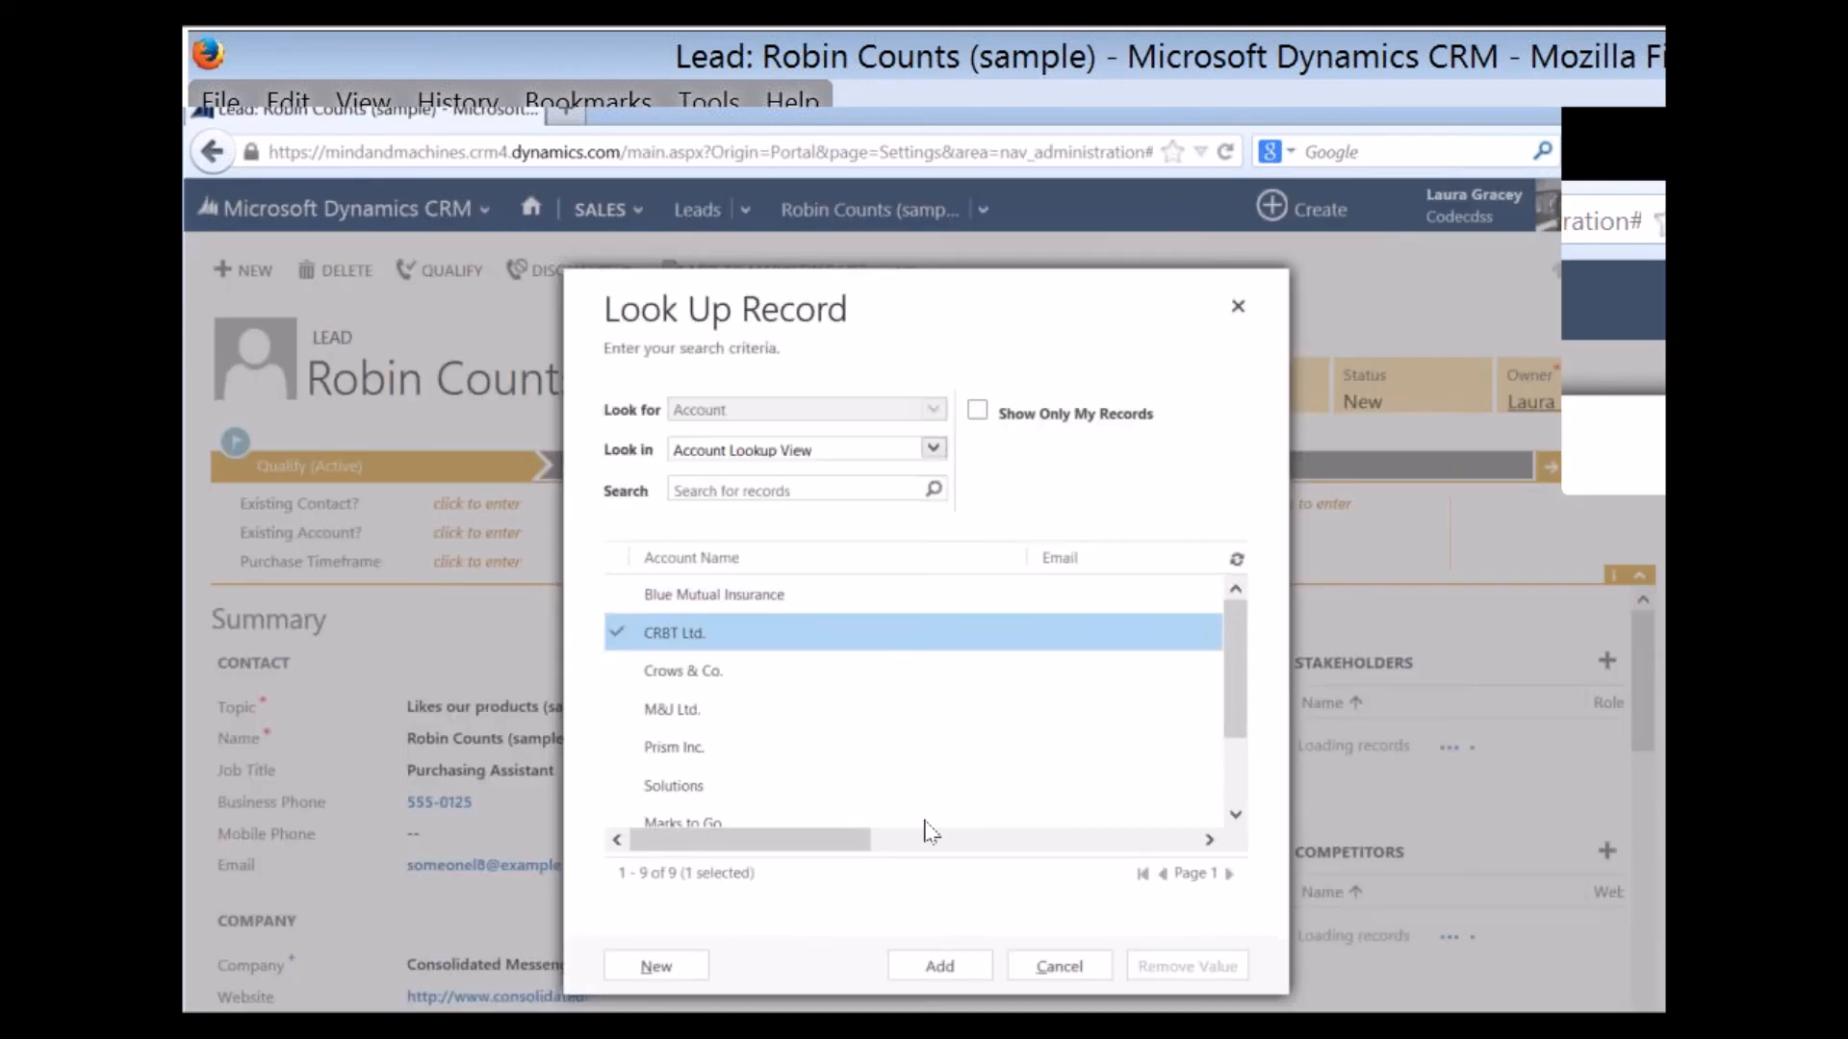
click(940, 966)
click(1192, 742)
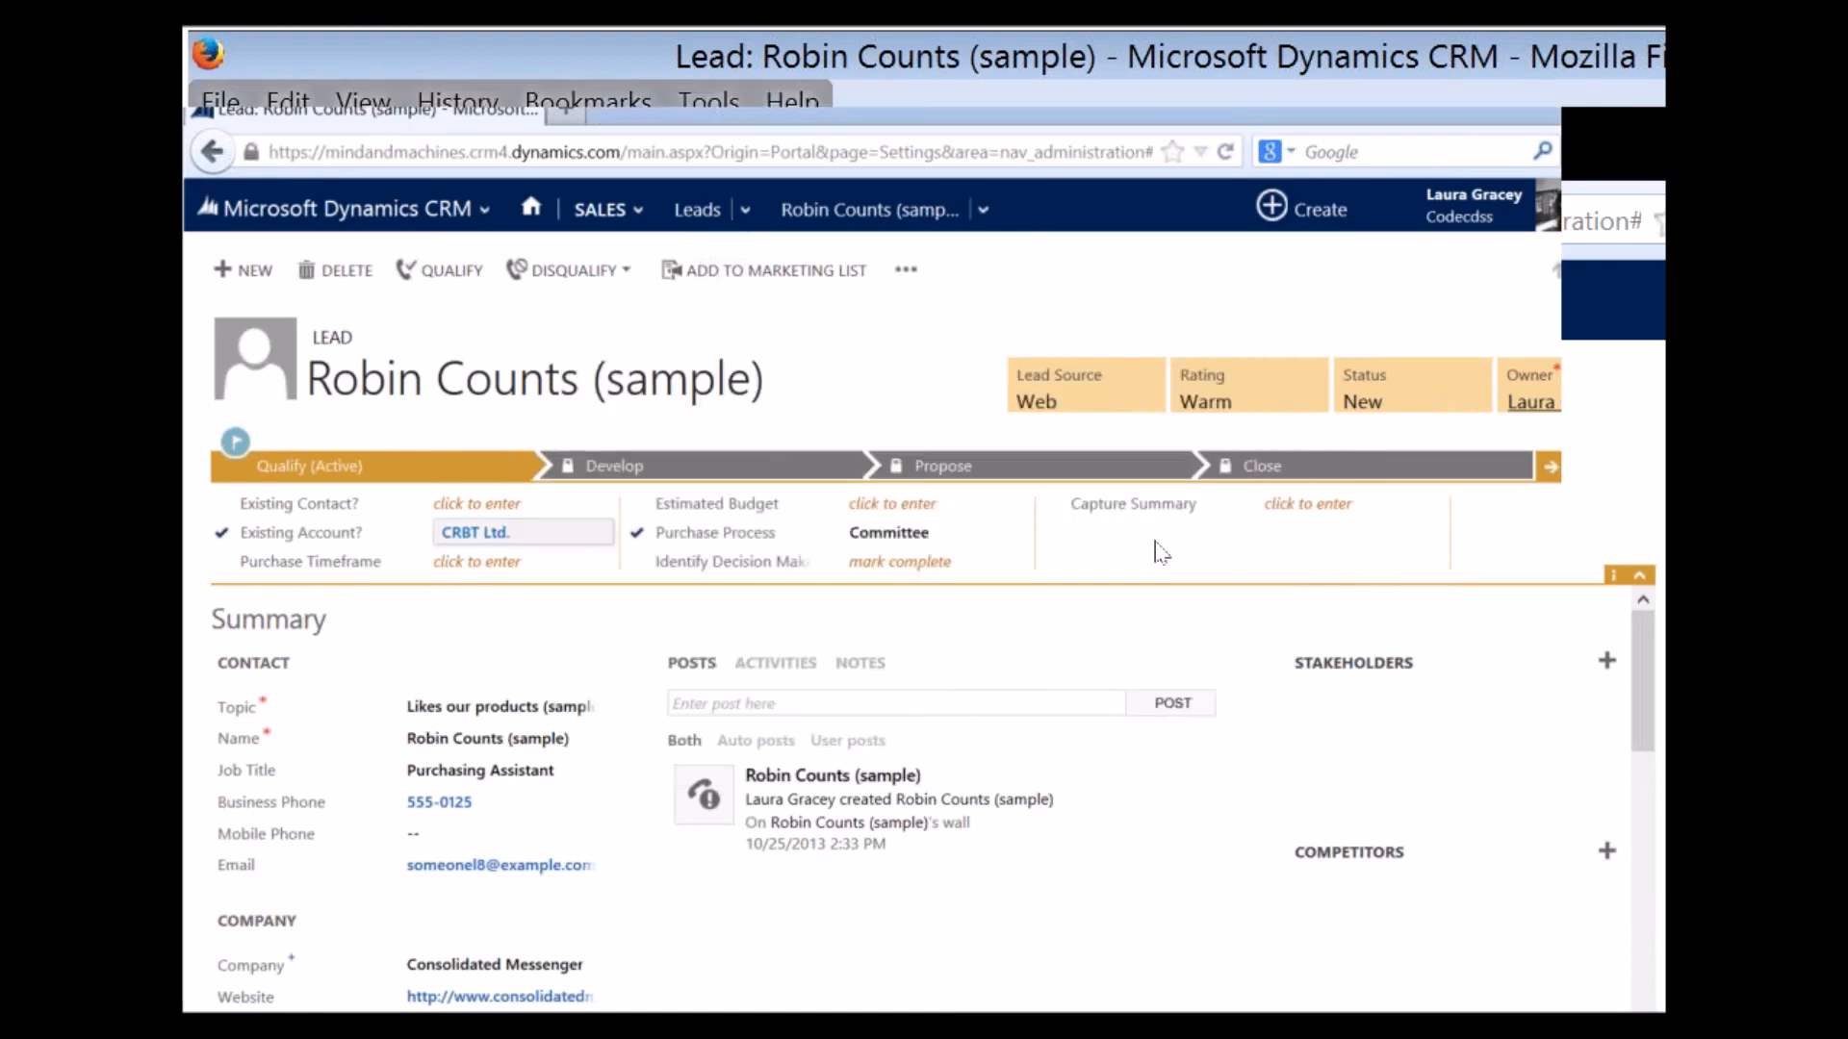
Set the lead's purchase timeframe to Immediate.
click(526, 581)
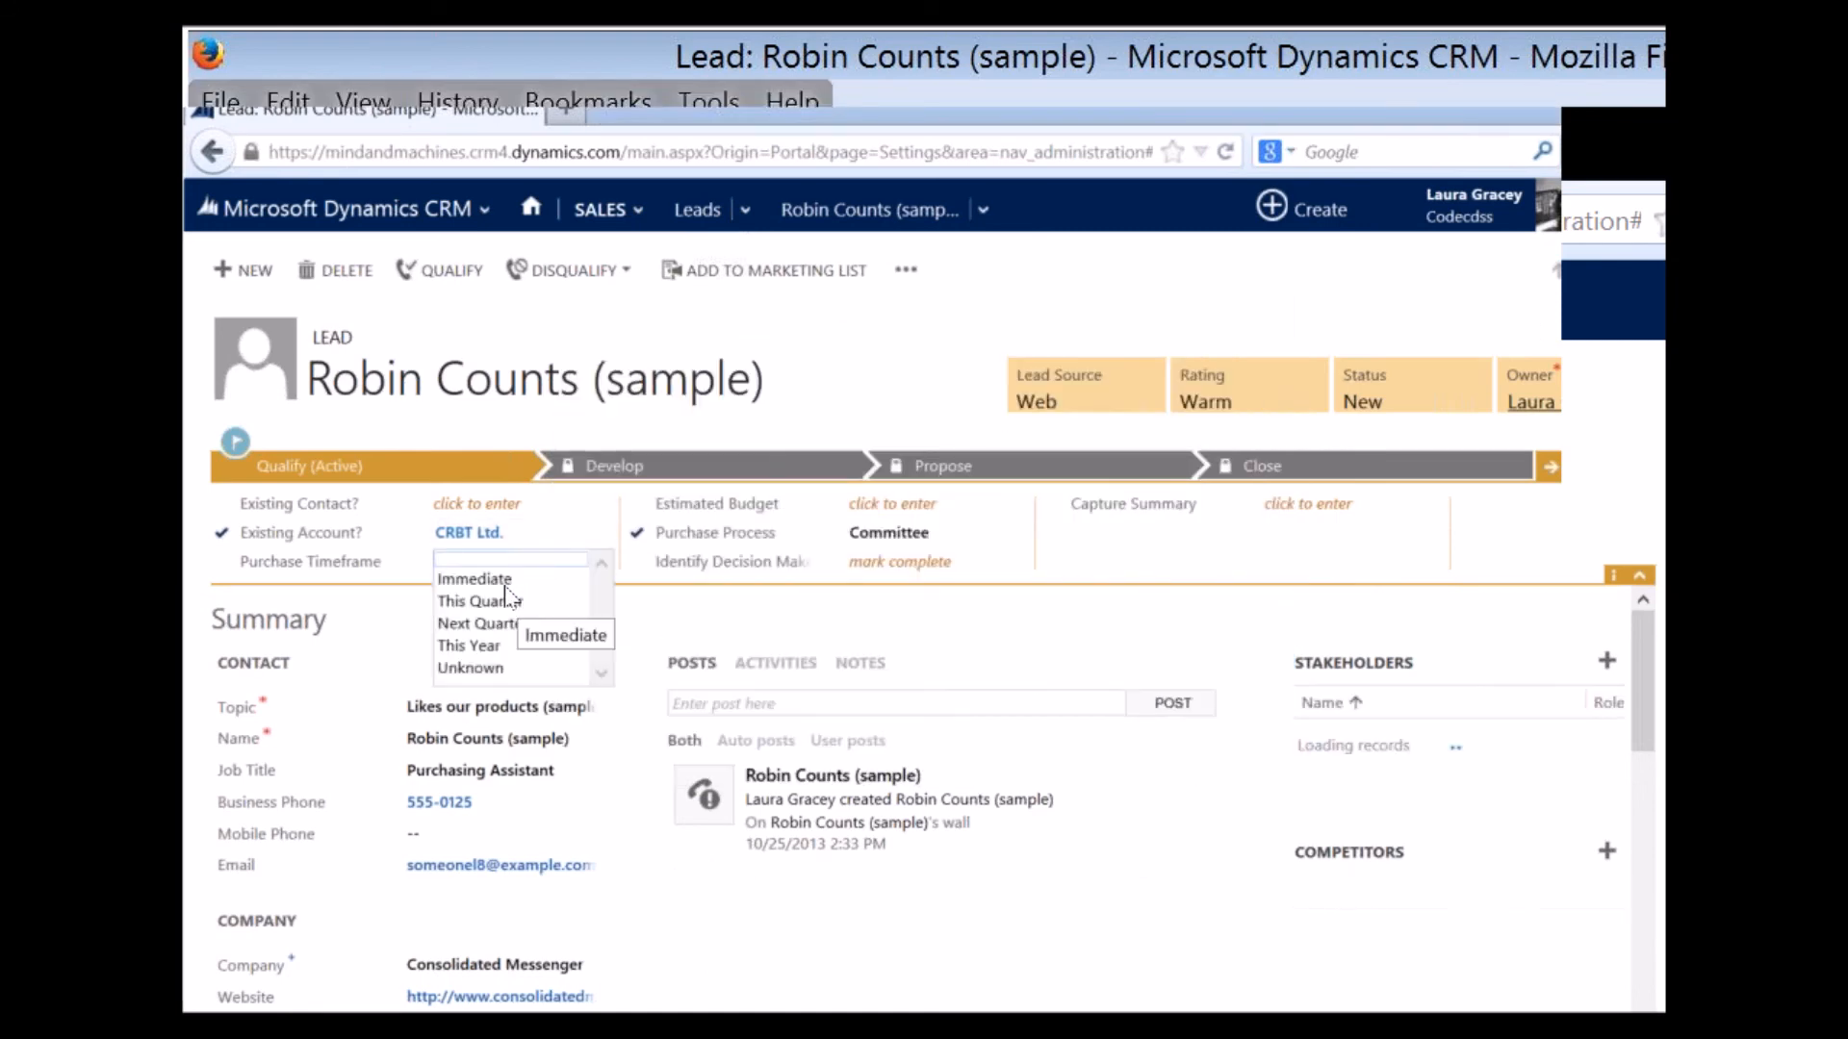
click(477, 578)
click(463, 513)
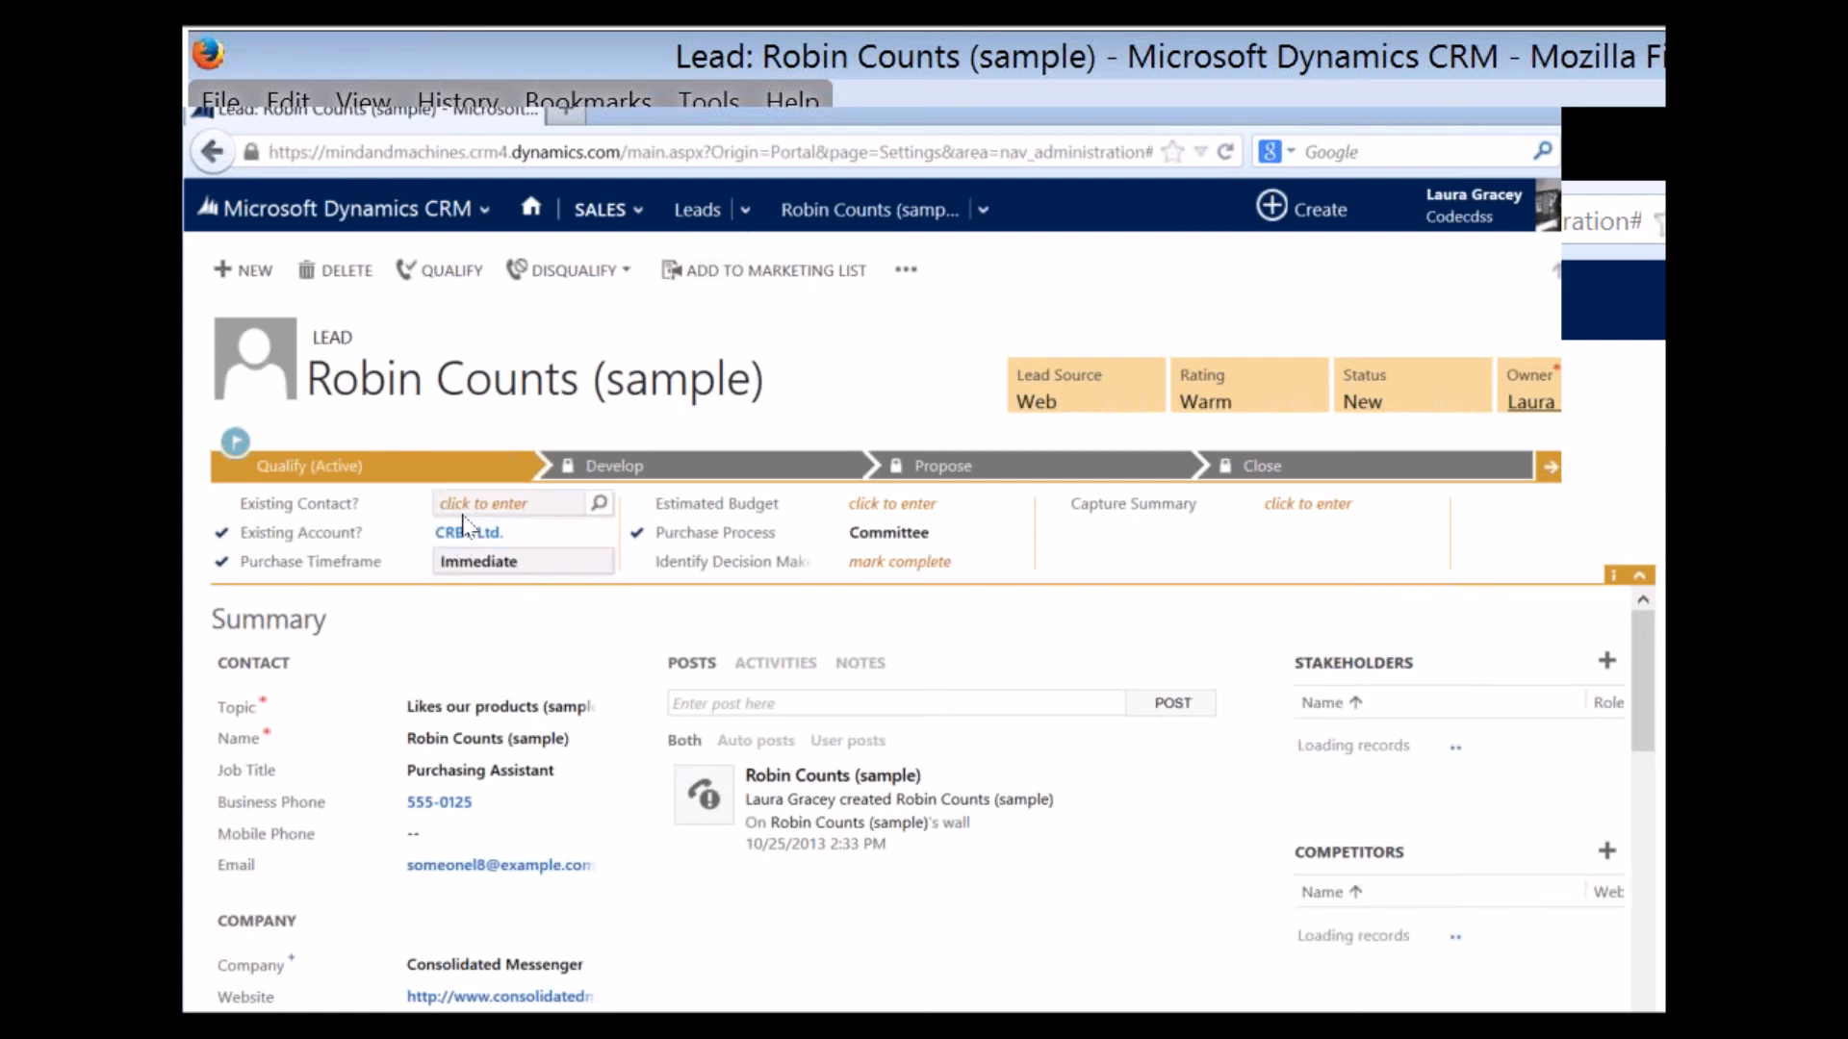
Enter an estimated budget of €5,000 for the lead and mark the decision maker identification as complete.
click(883, 503)
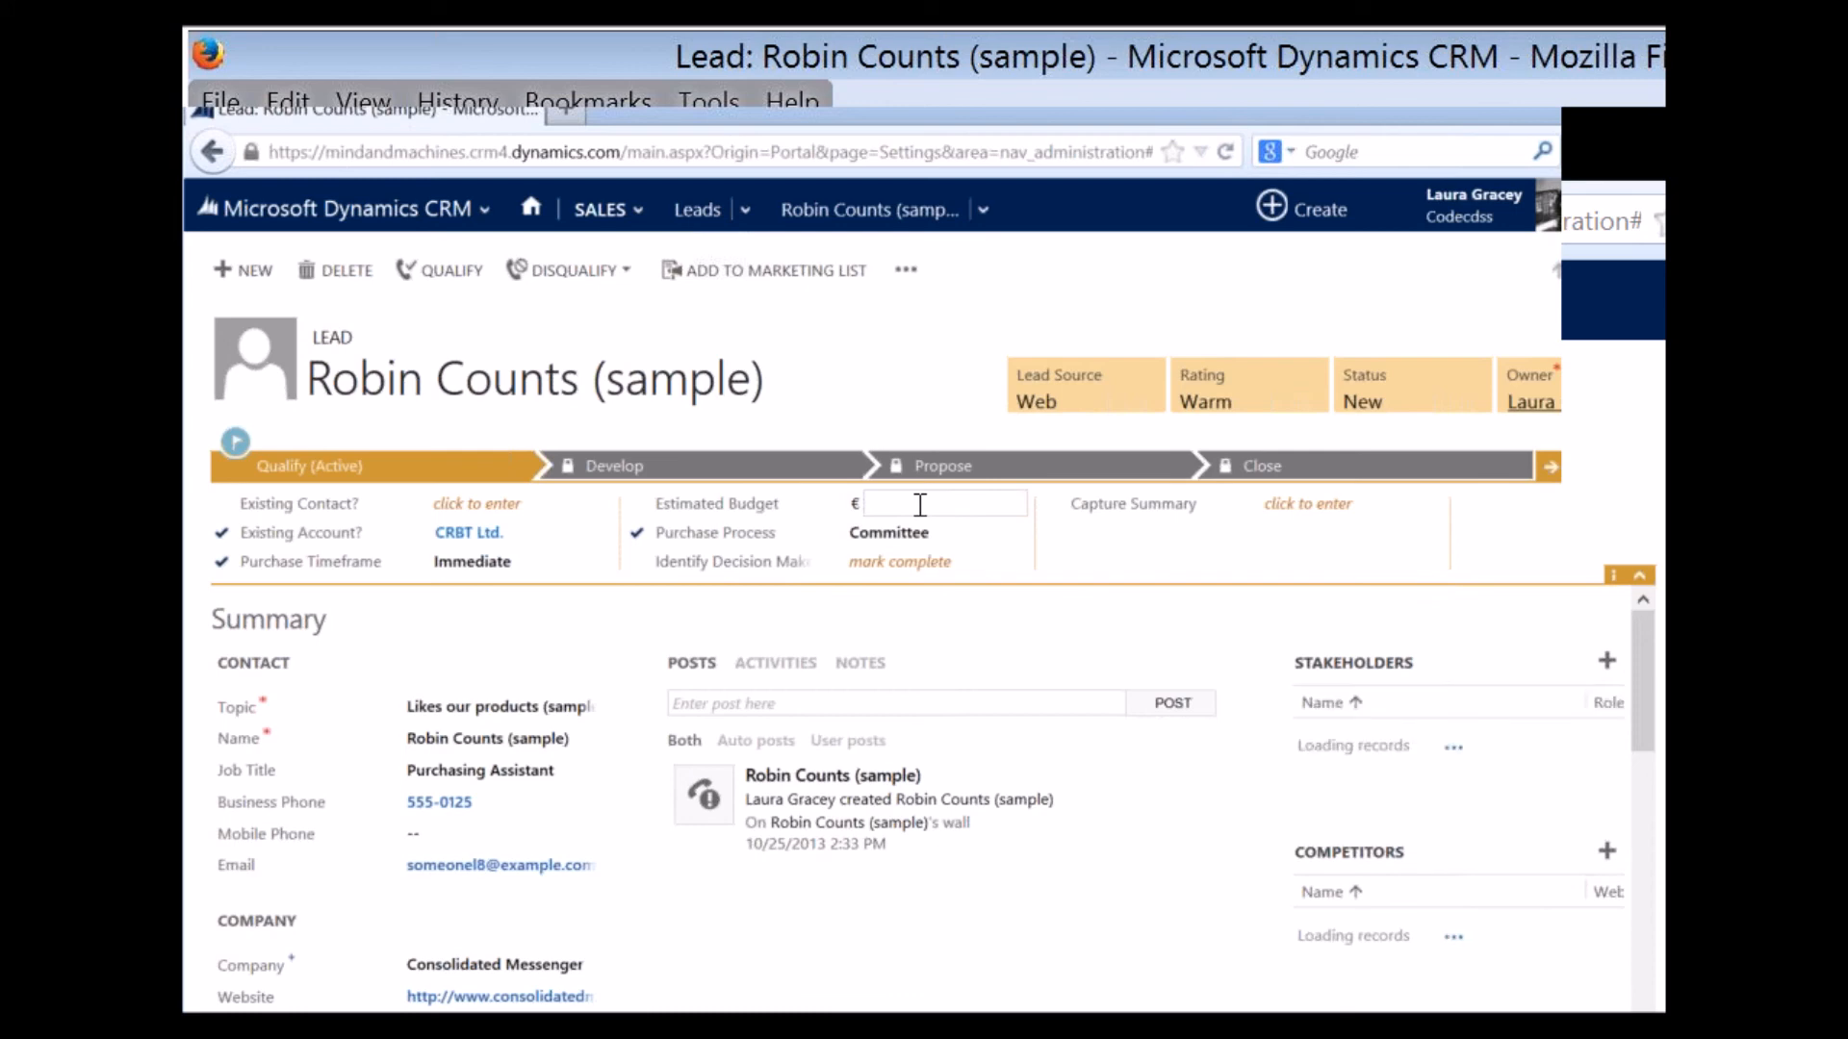
text(5000)
click(926, 563)
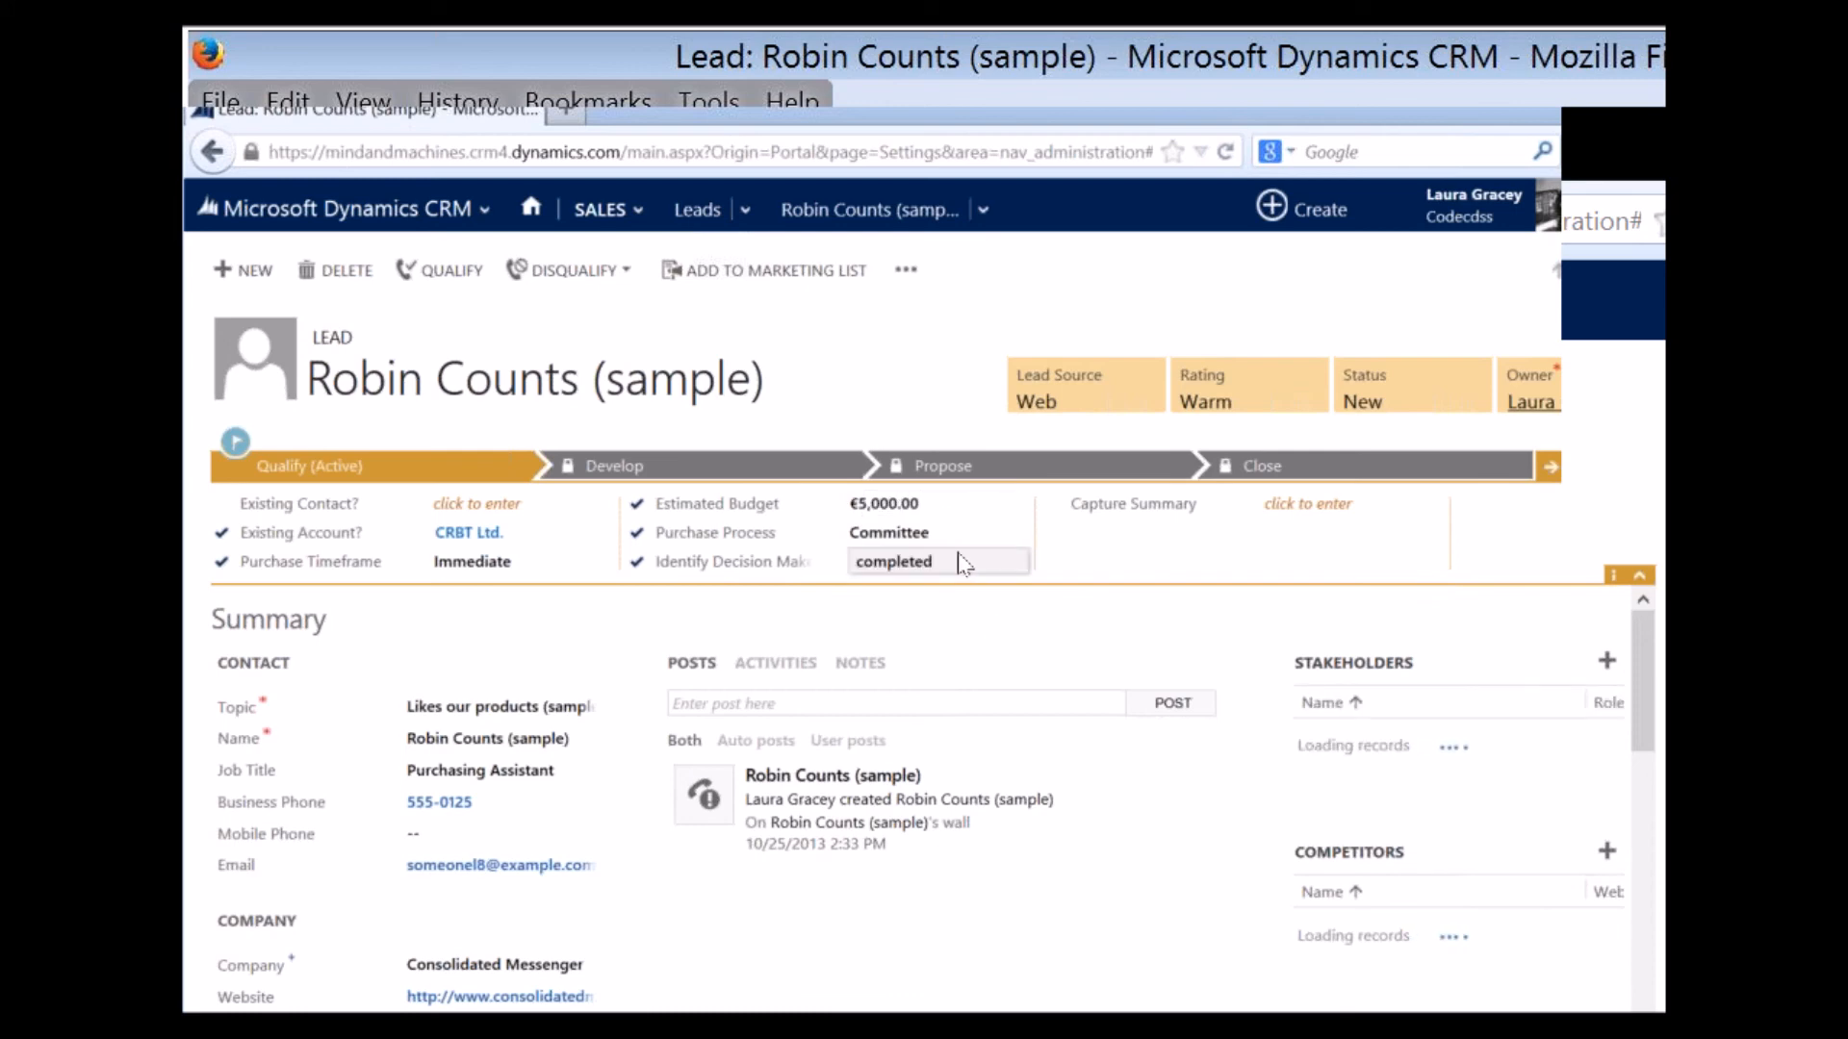
Qualify the lead to convert it into an opportunity, leaving the capture summary empty.
click(1290, 508)
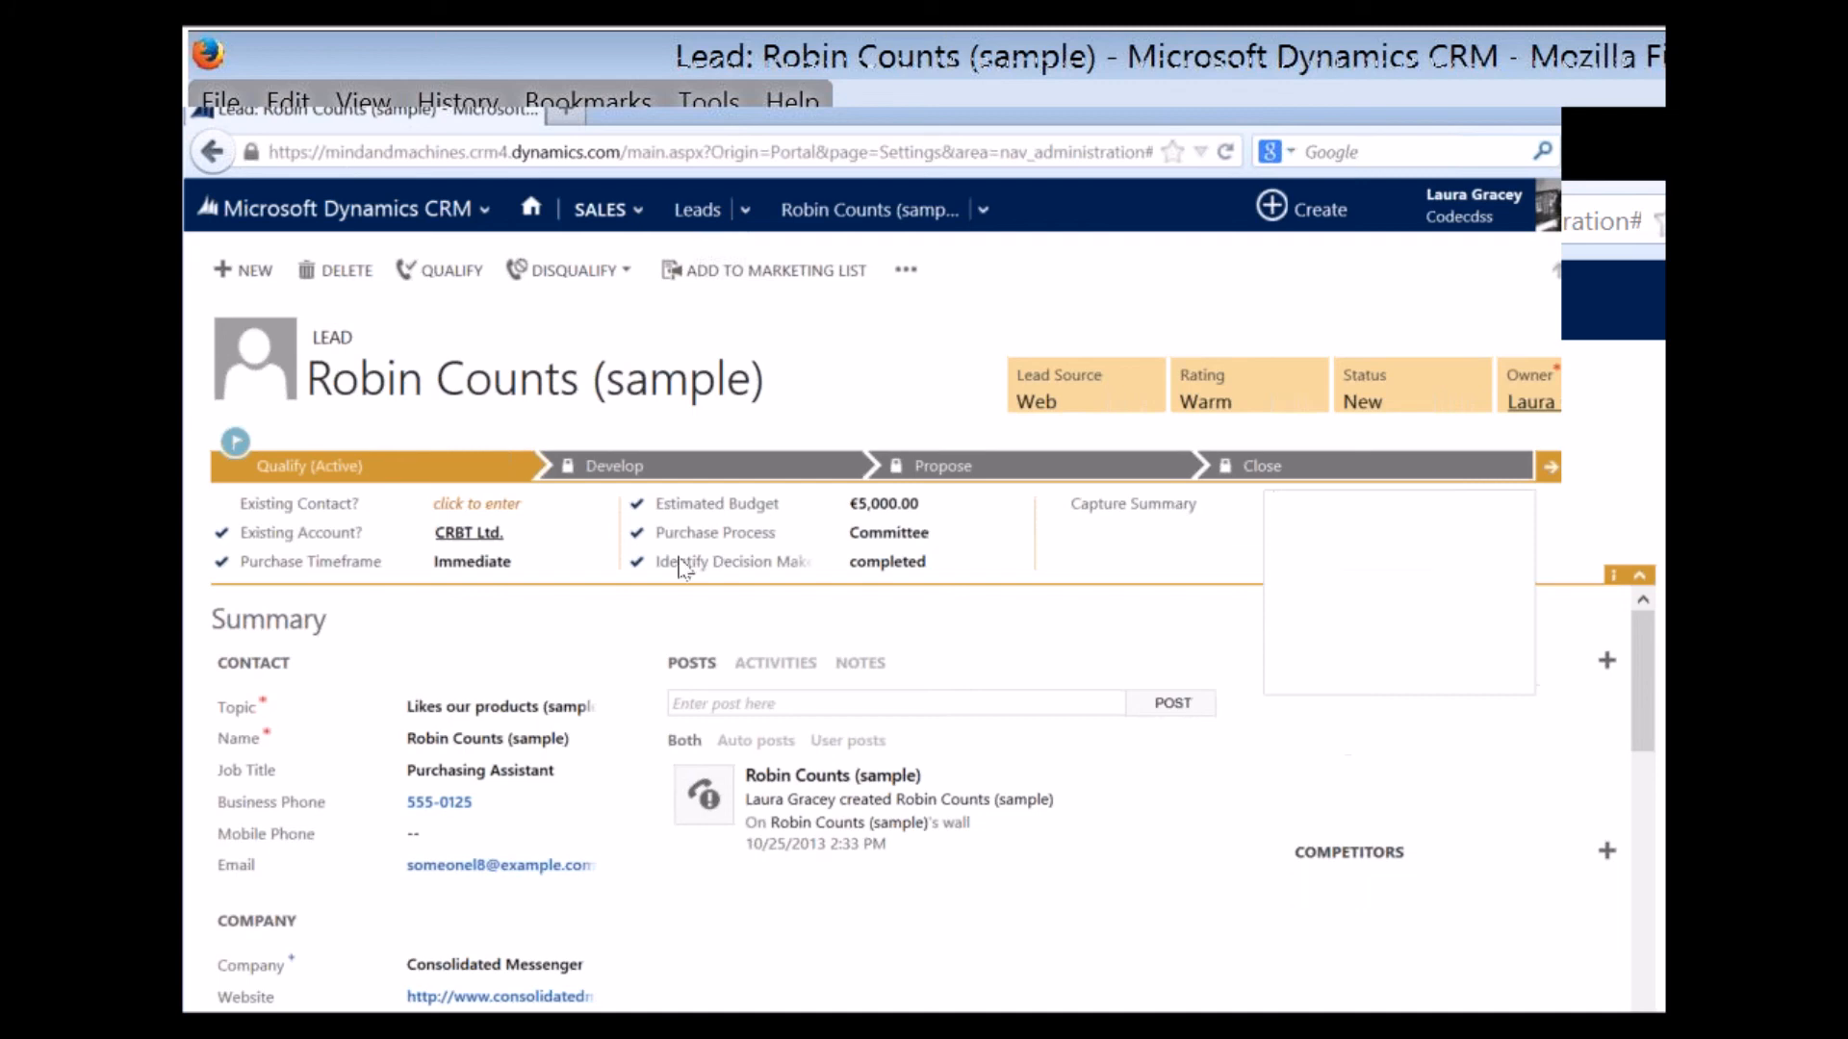
click(439, 271)
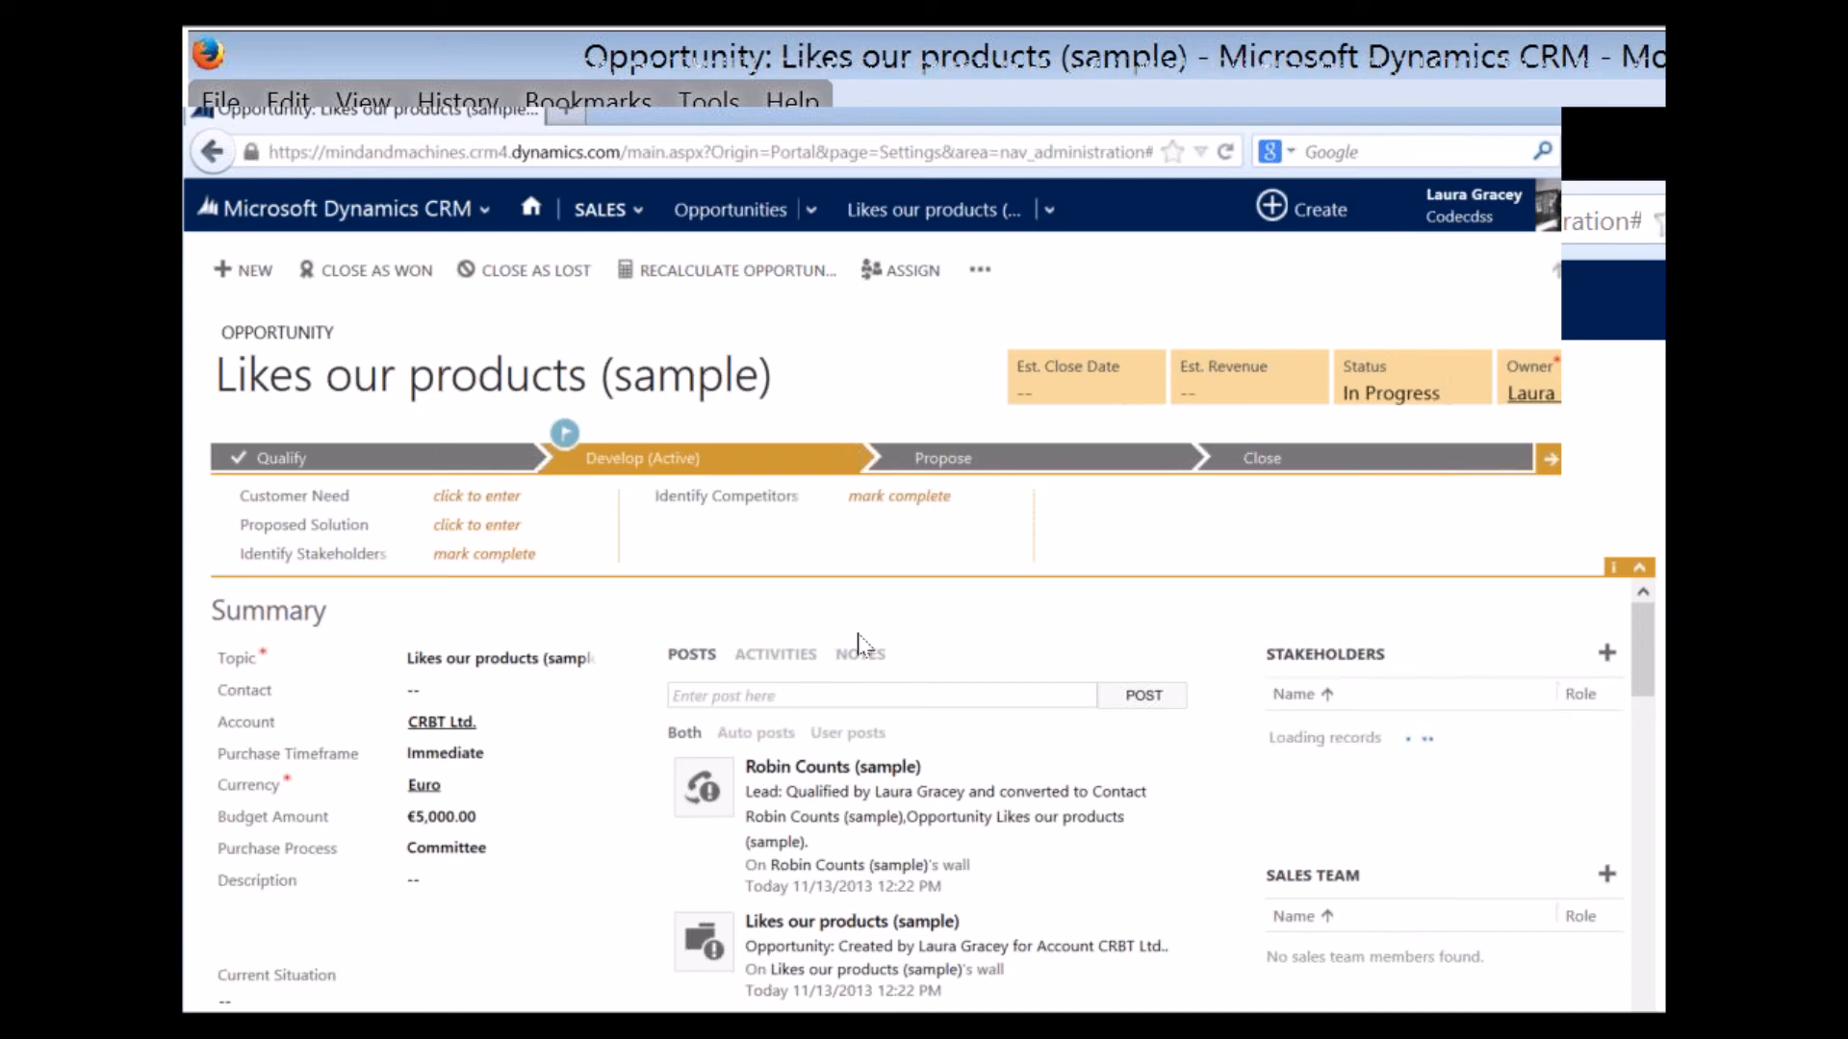
Mark Identify Stakeholders and Identify Competitors as complete in the opportunity's Develop stage.
click(540, 523)
click(519, 496)
click(418, 561)
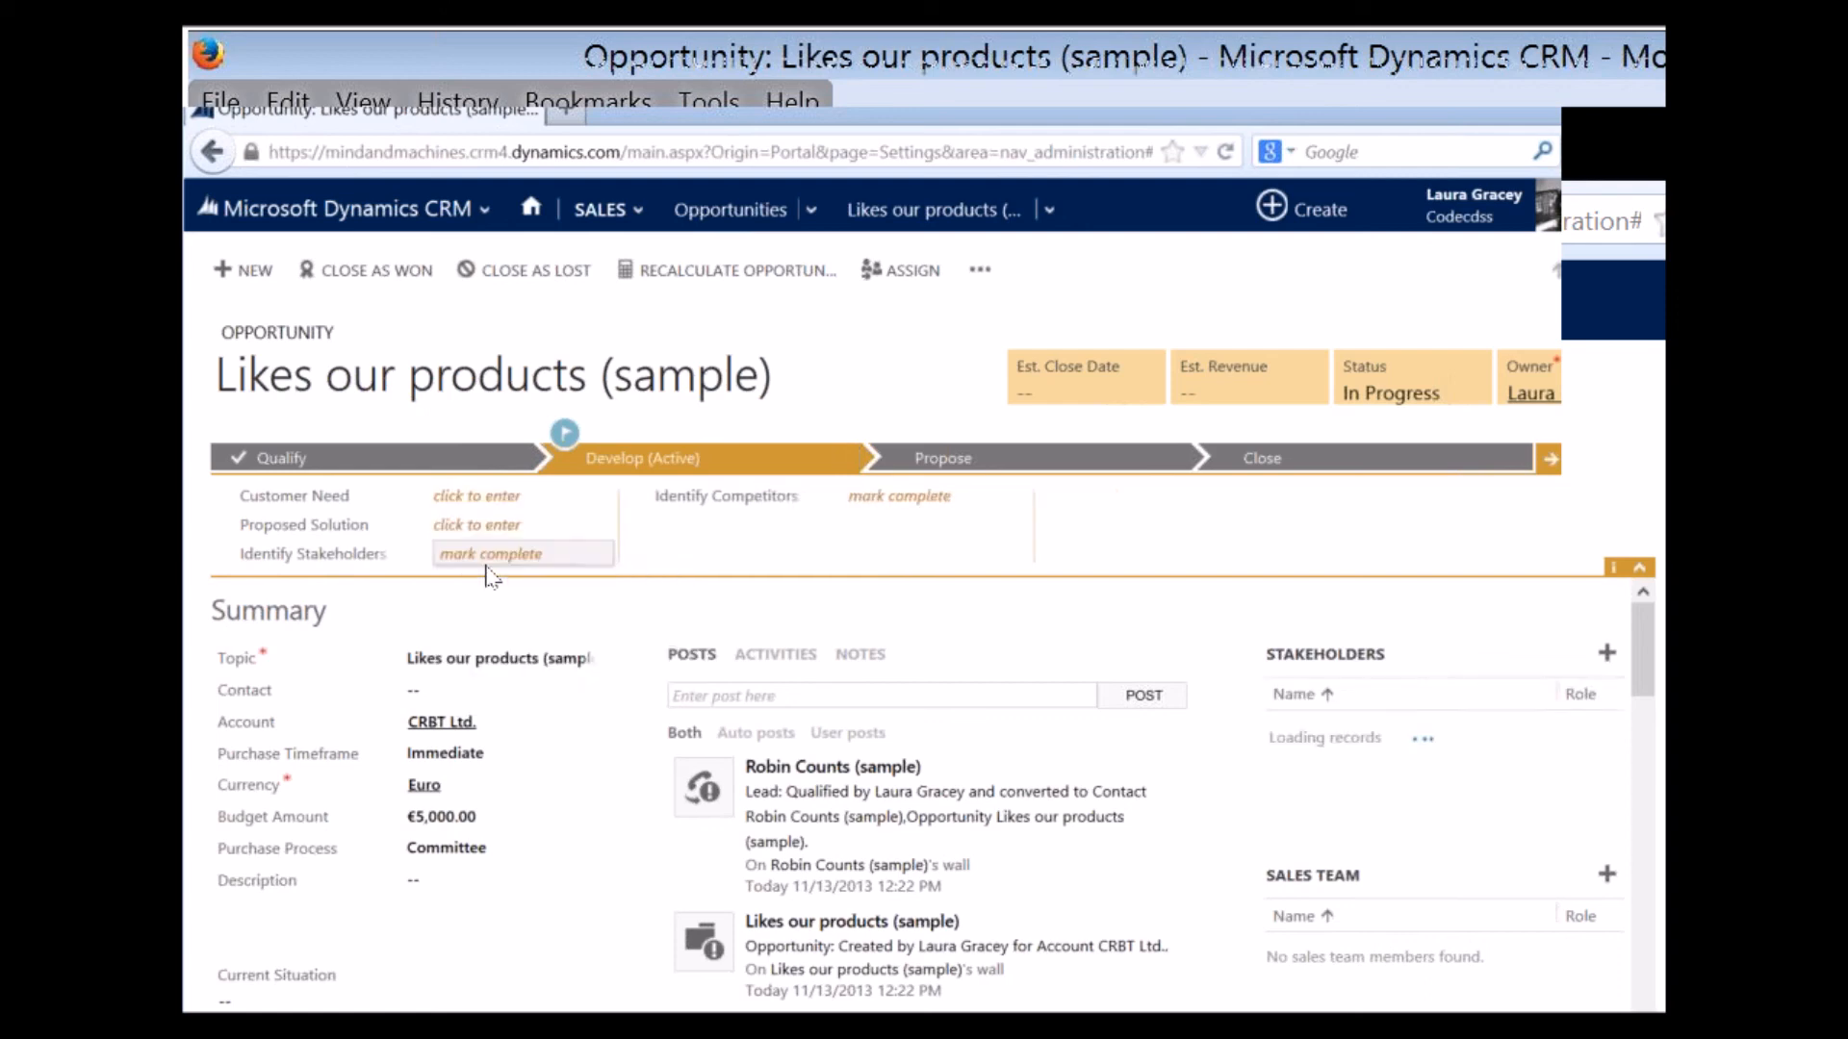
click(550, 561)
click(854, 500)
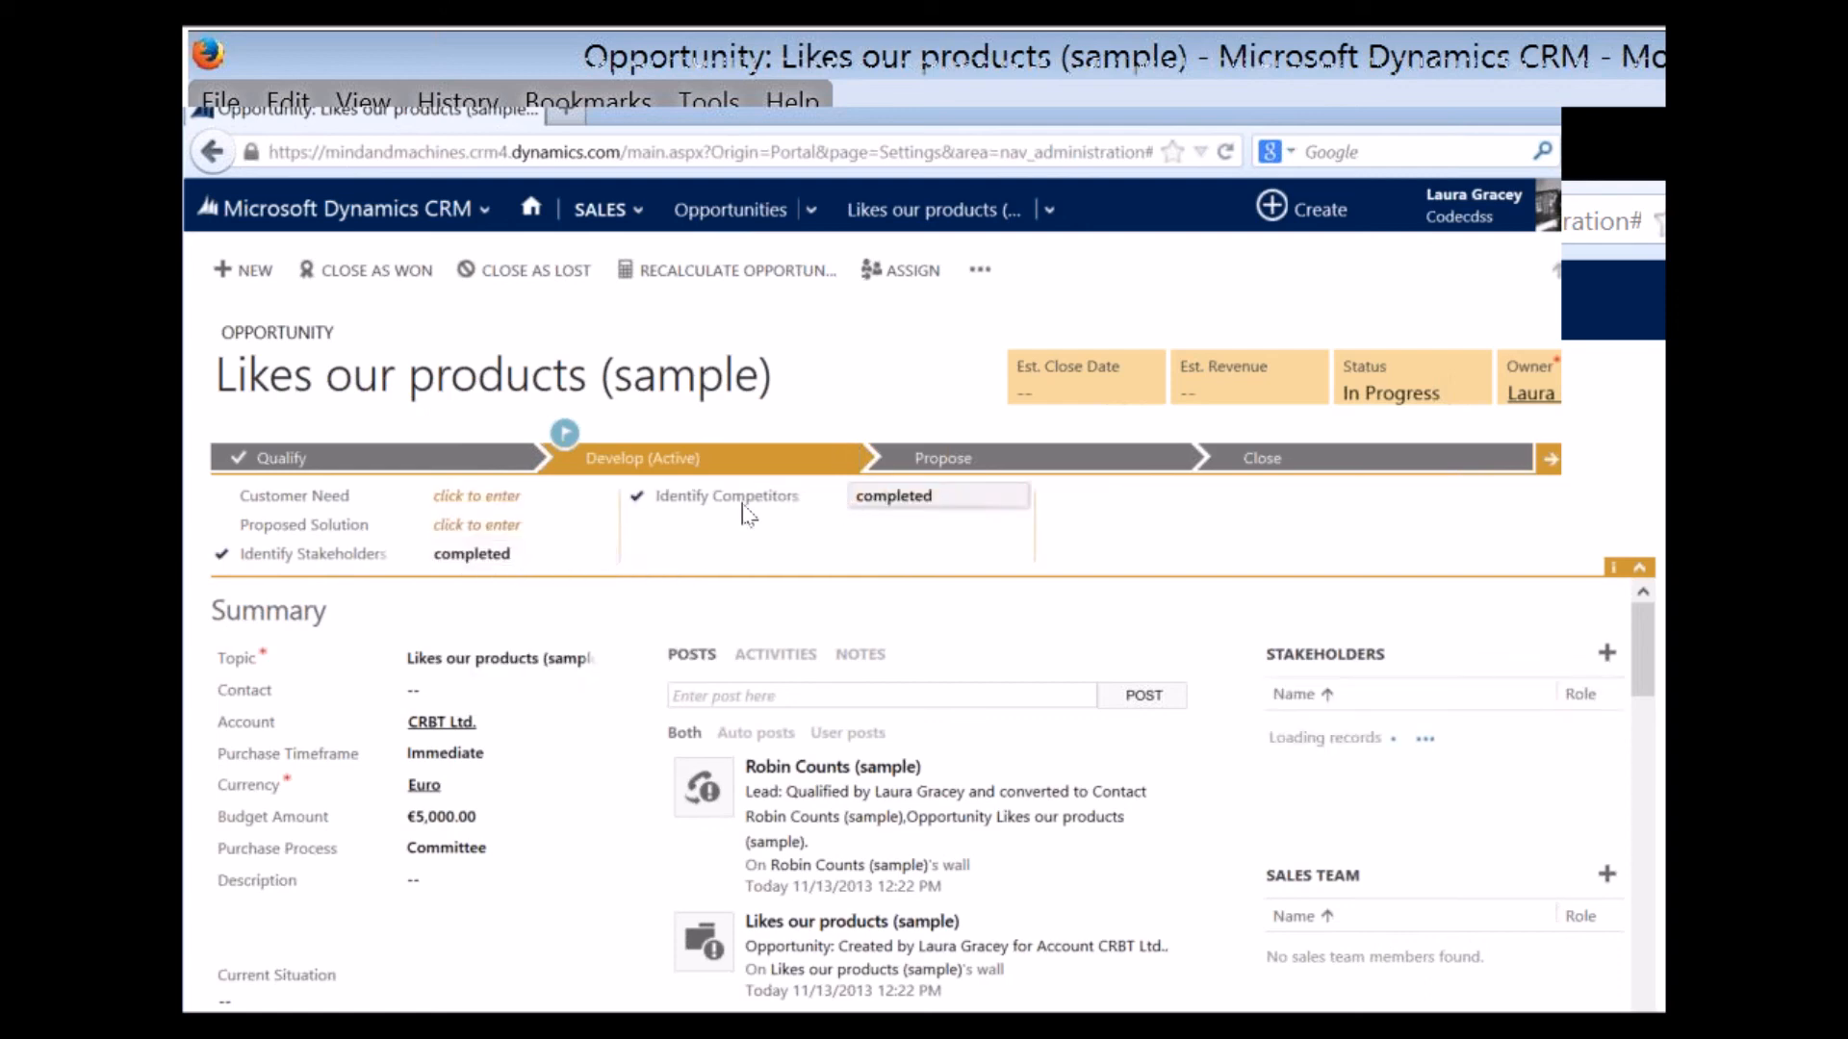
Switch the opportunity's business process flow to Quote Process, dismissing the error report without sending it.
click(981, 271)
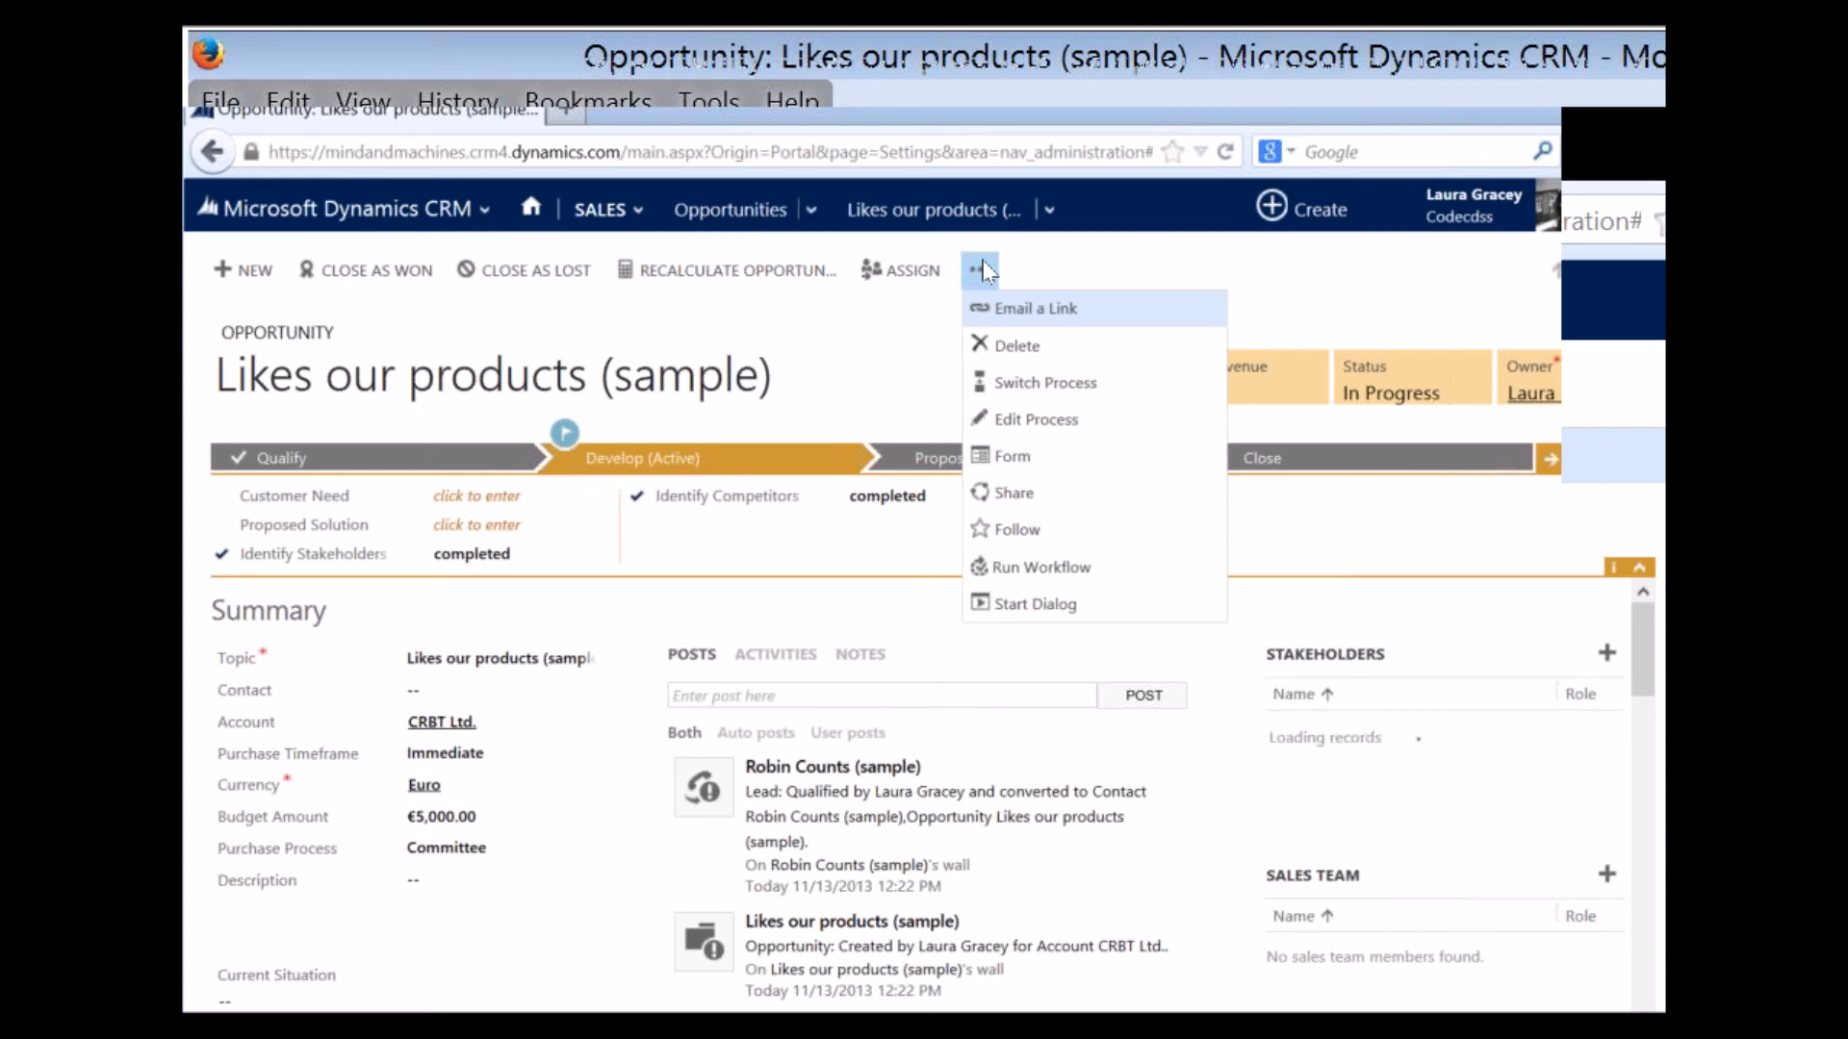
click(1069, 383)
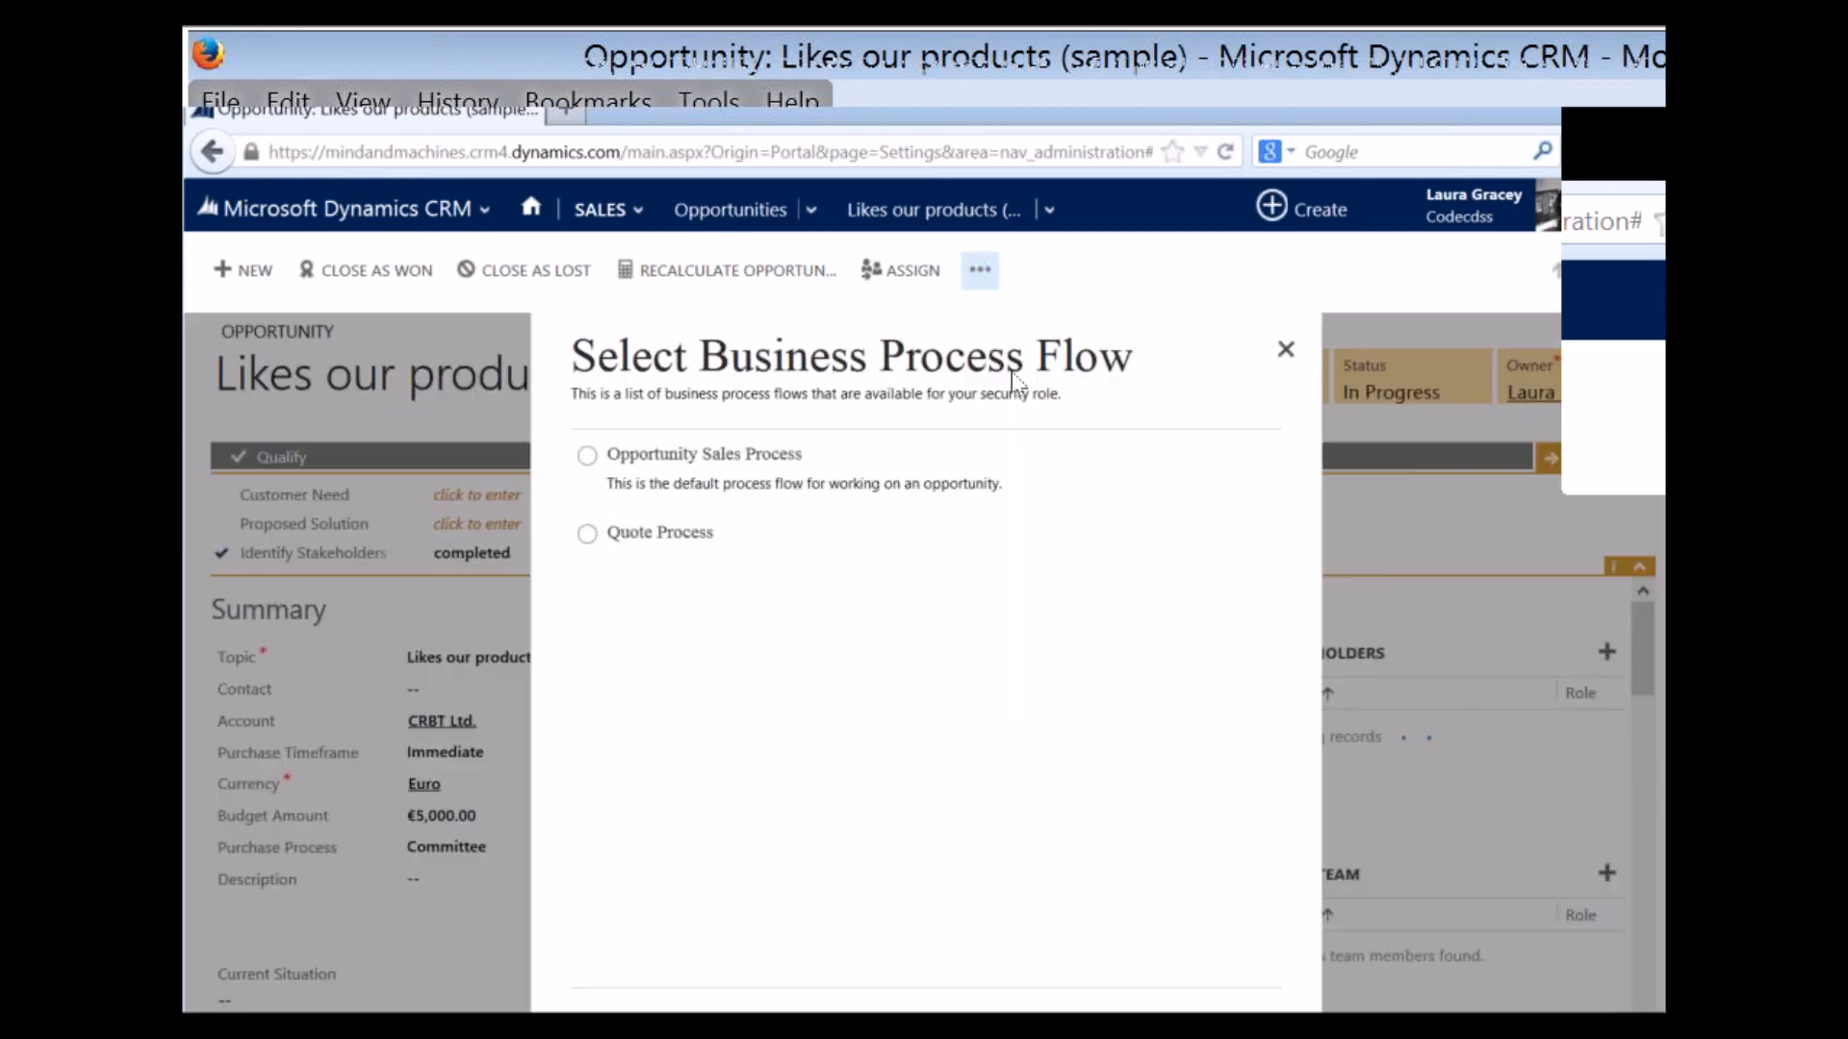
click(587, 534)
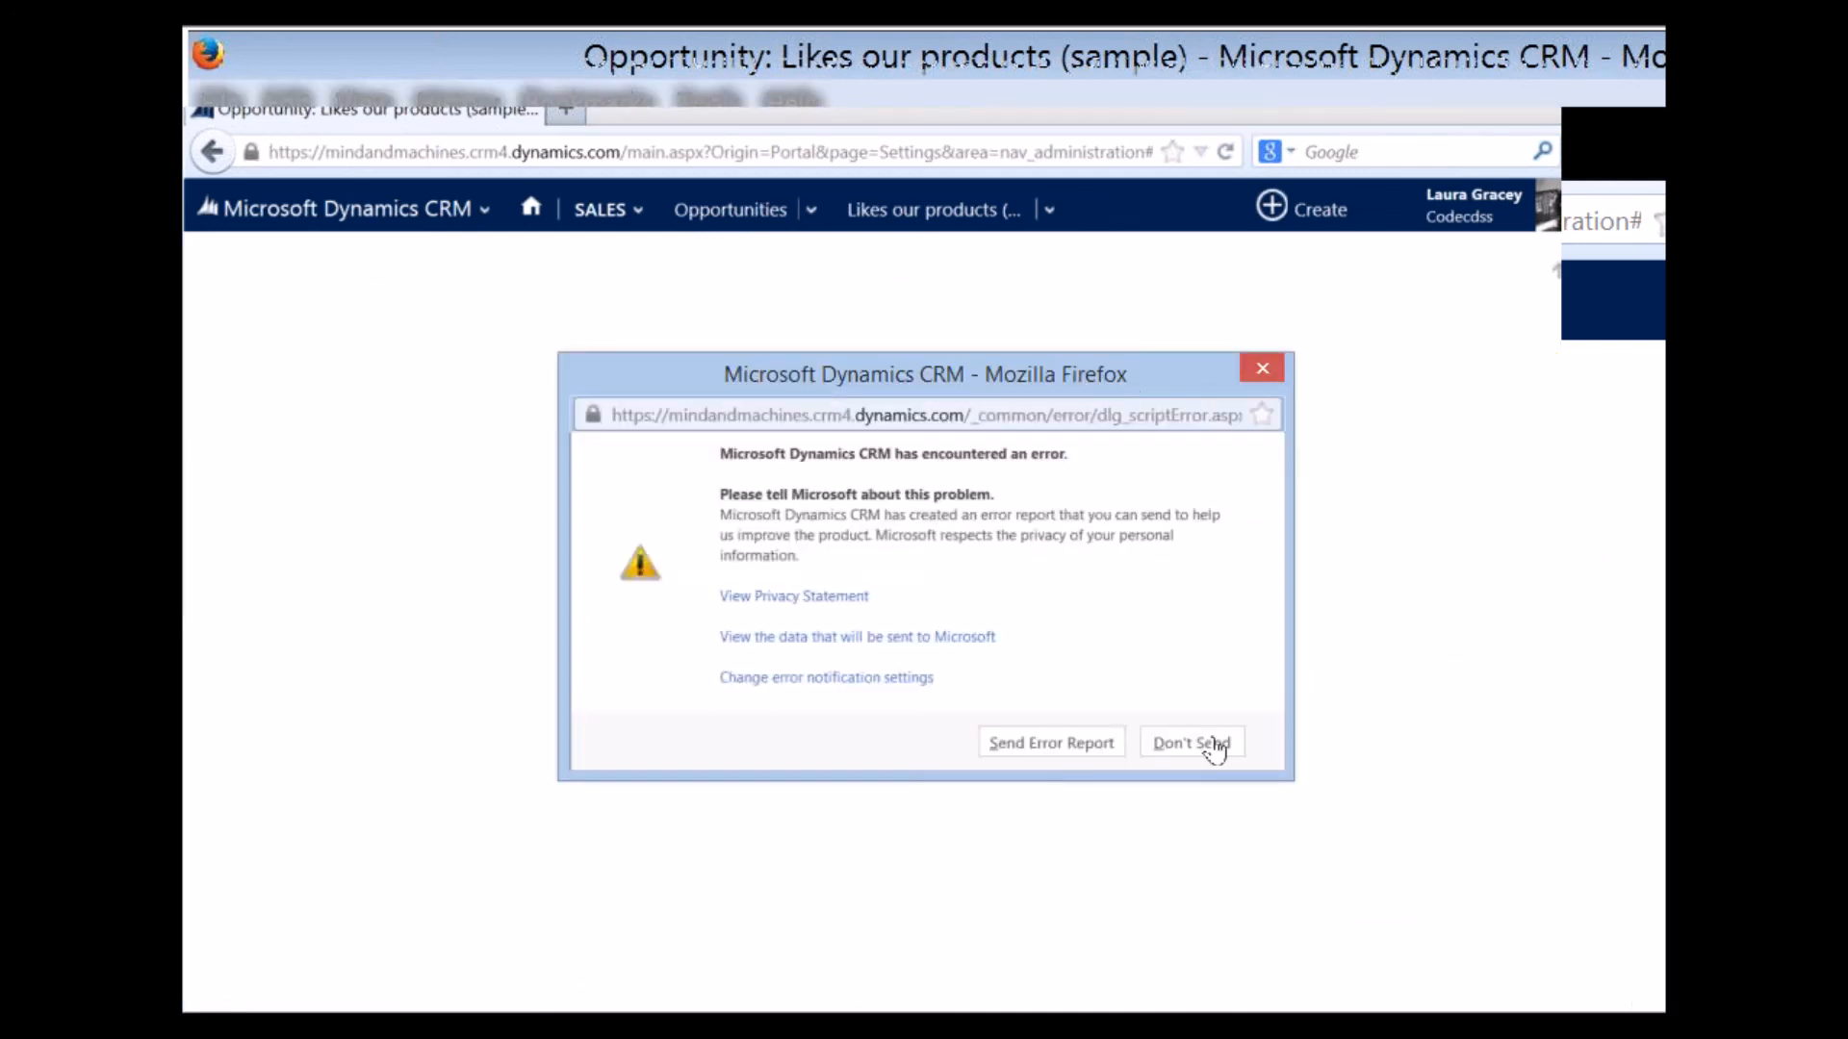
click(1200, 741)
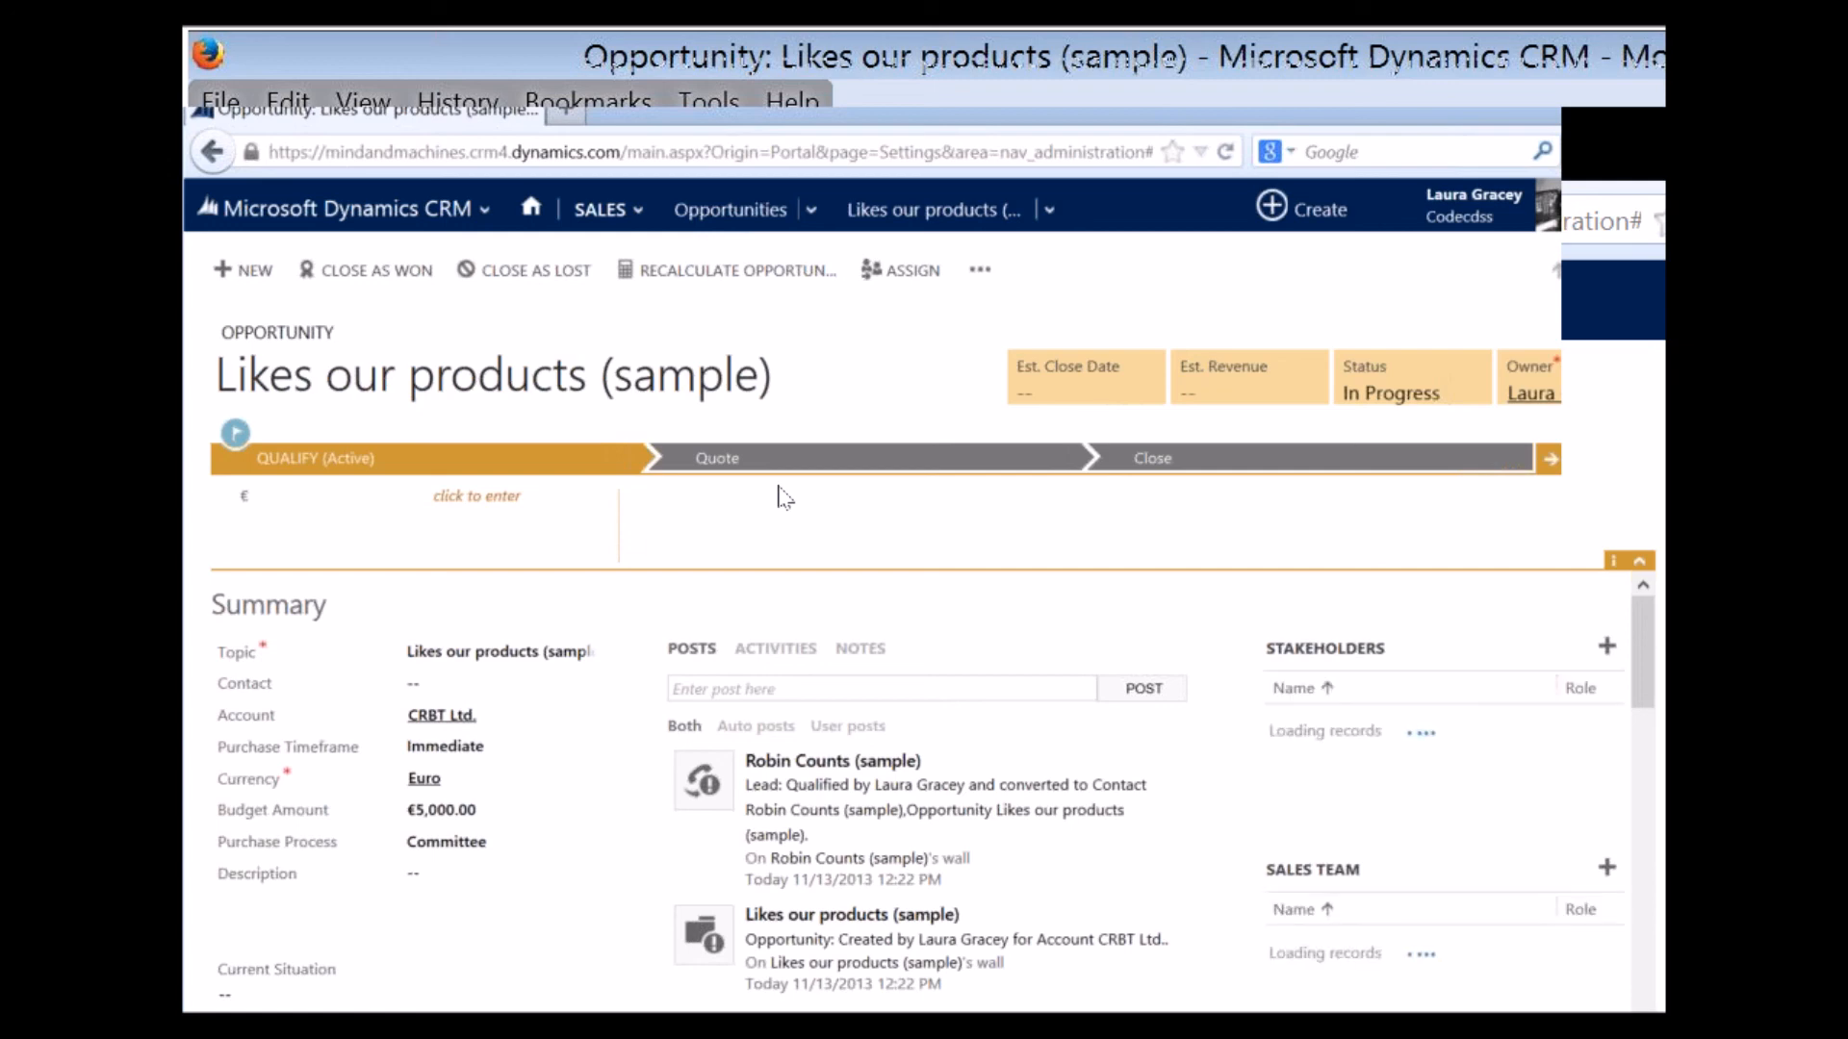
Enter 3777 as the euro amount in the Qualify stage and advance the opportunity to the Quote stage.
click(515, 489)
text(ri)
text(3777)
key(Return)
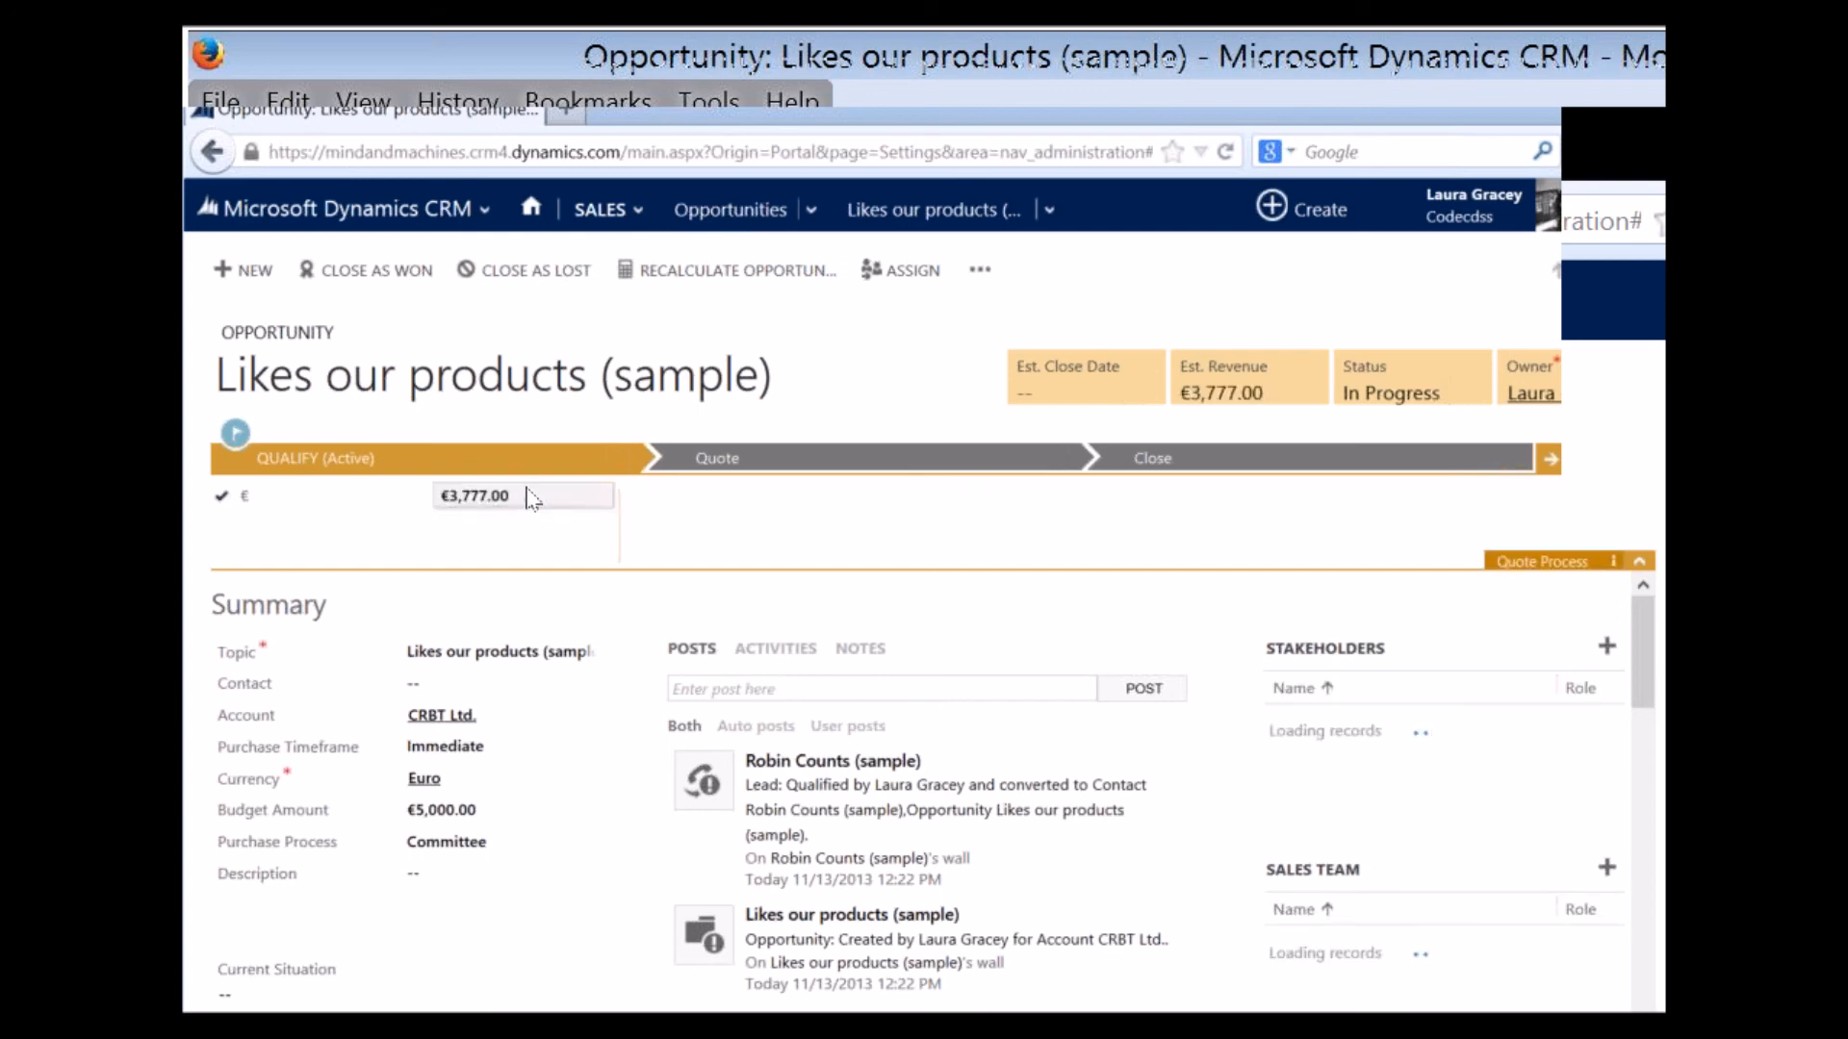
click(1559, 460)
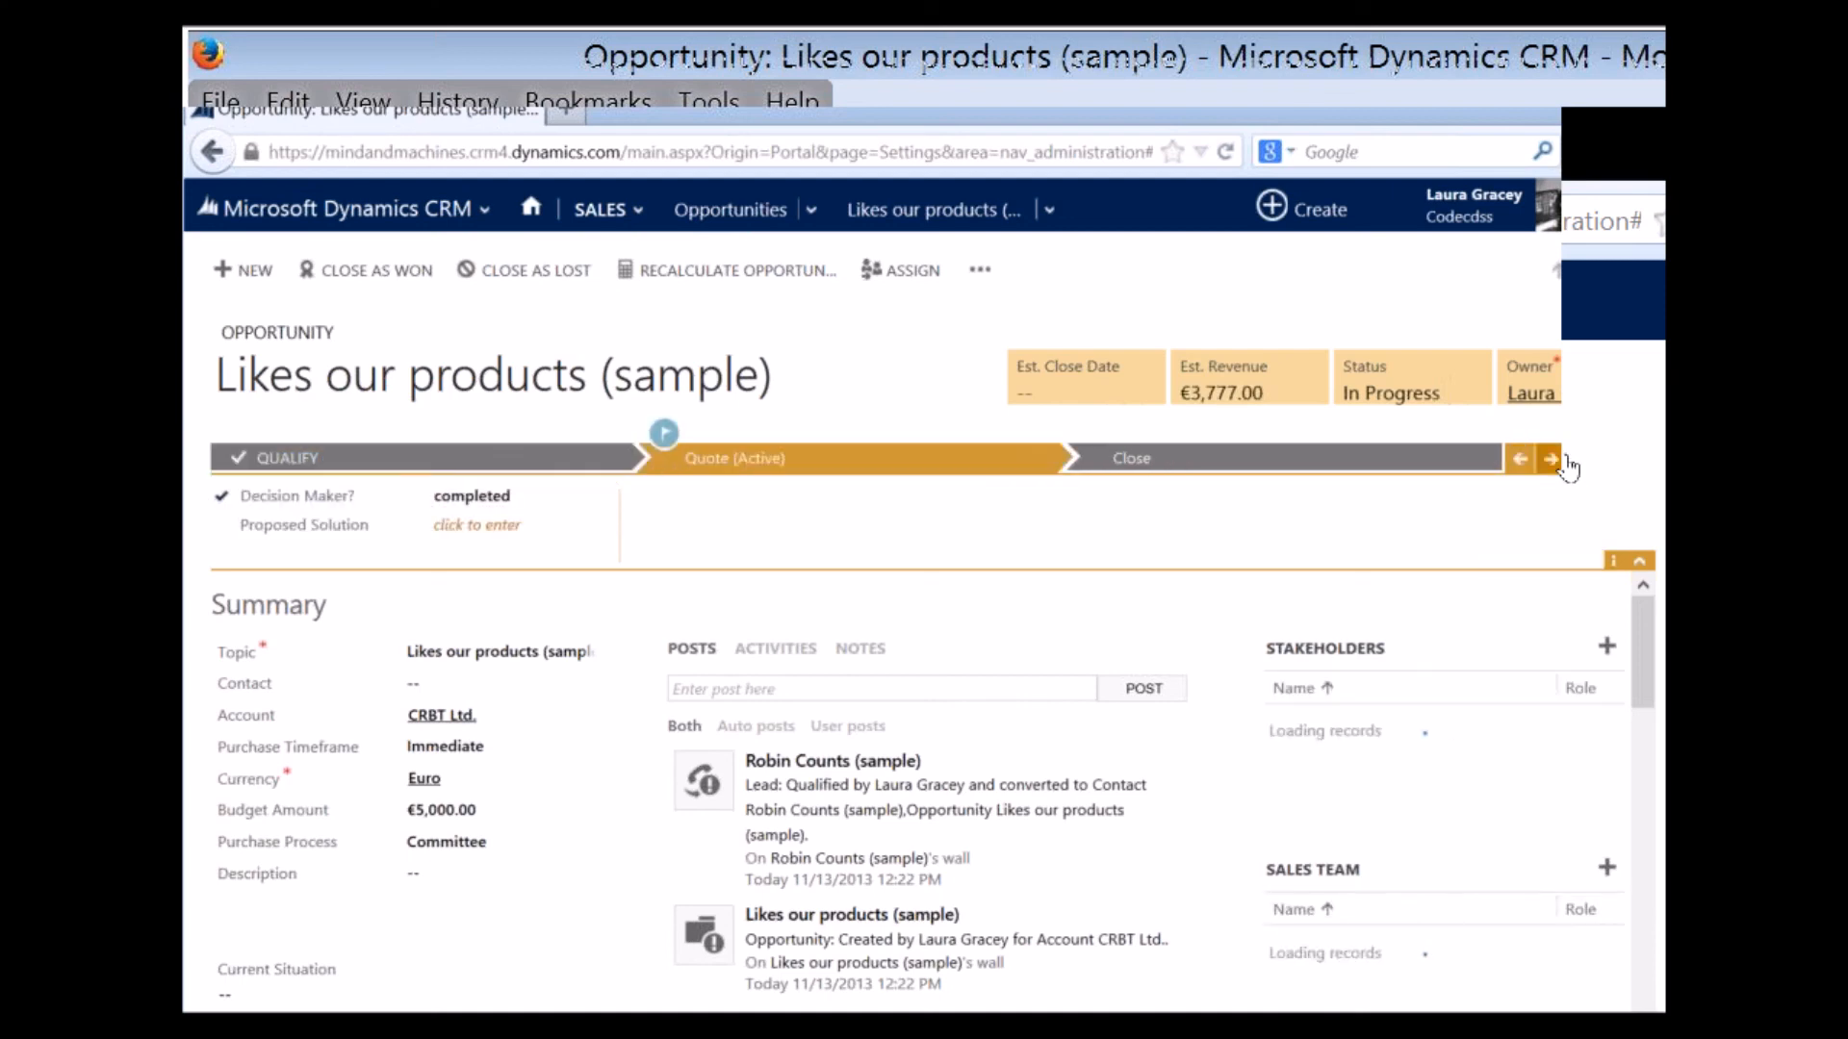
Leave the proposed solution empty and advance the opportunity to the Close stage.
click(488, 525)
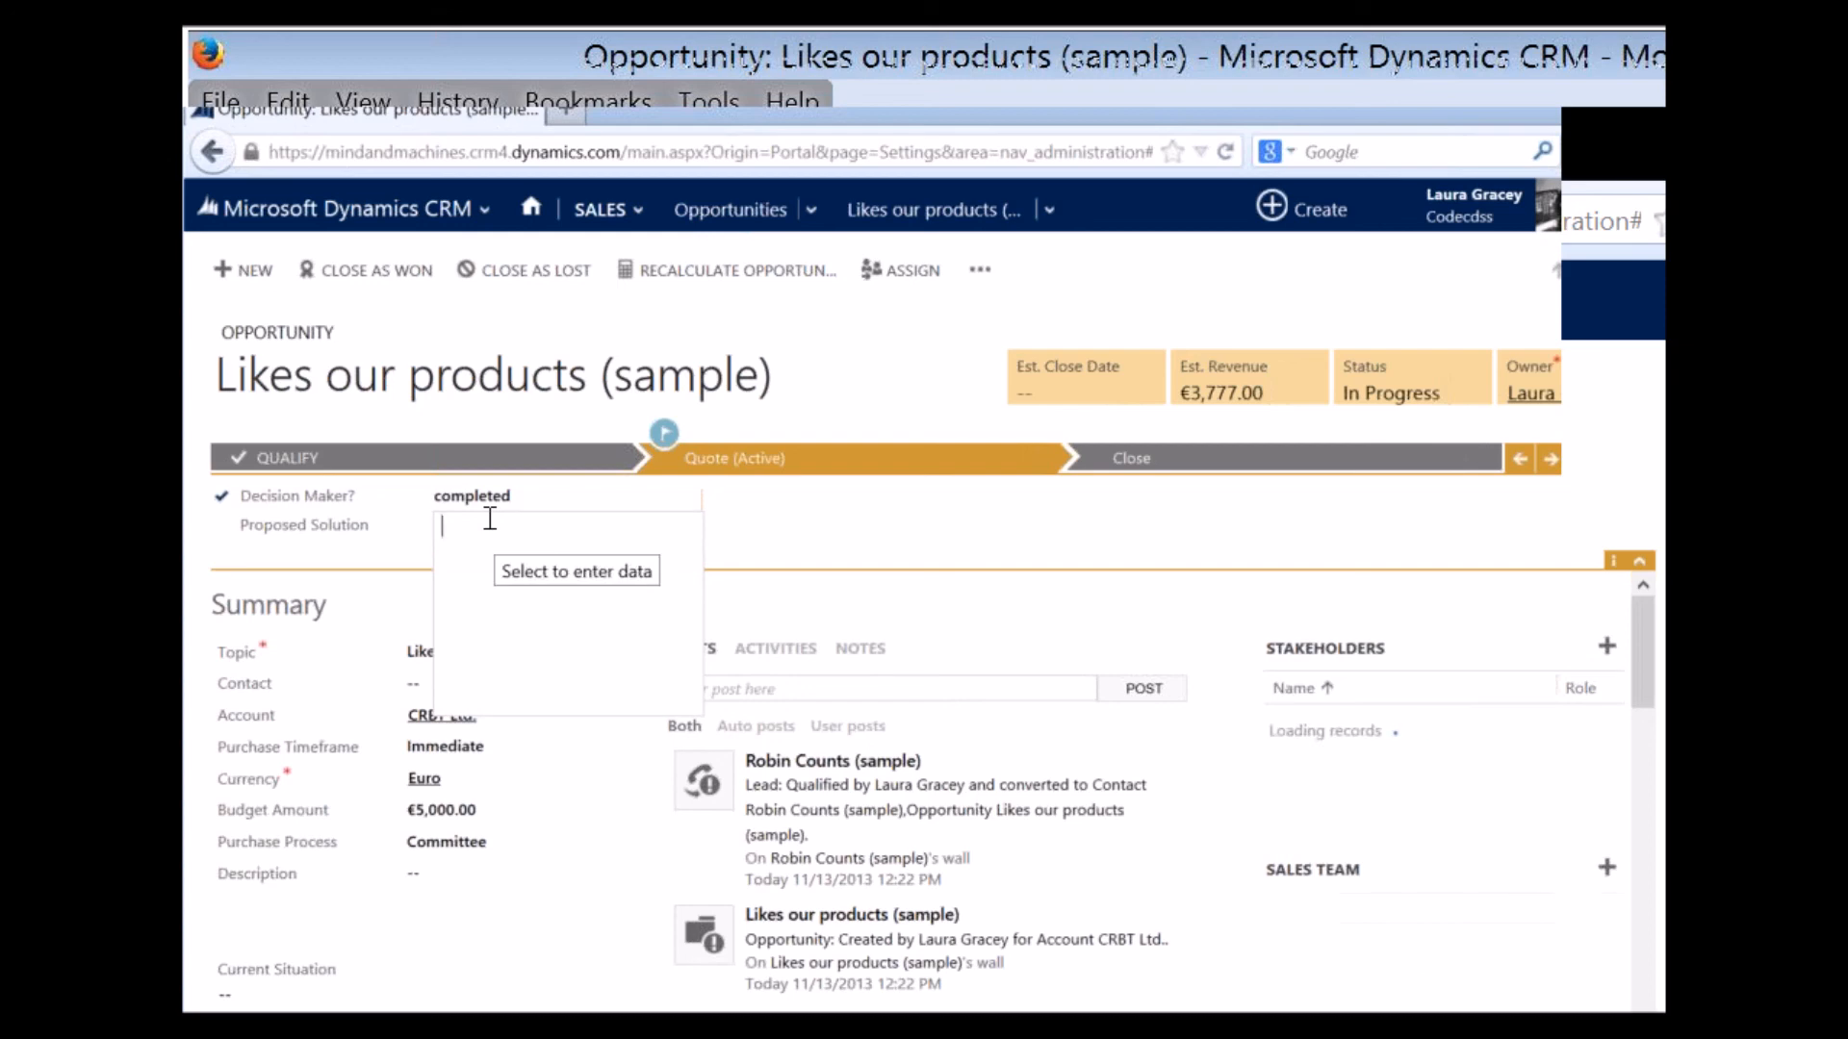
click(799, 527)
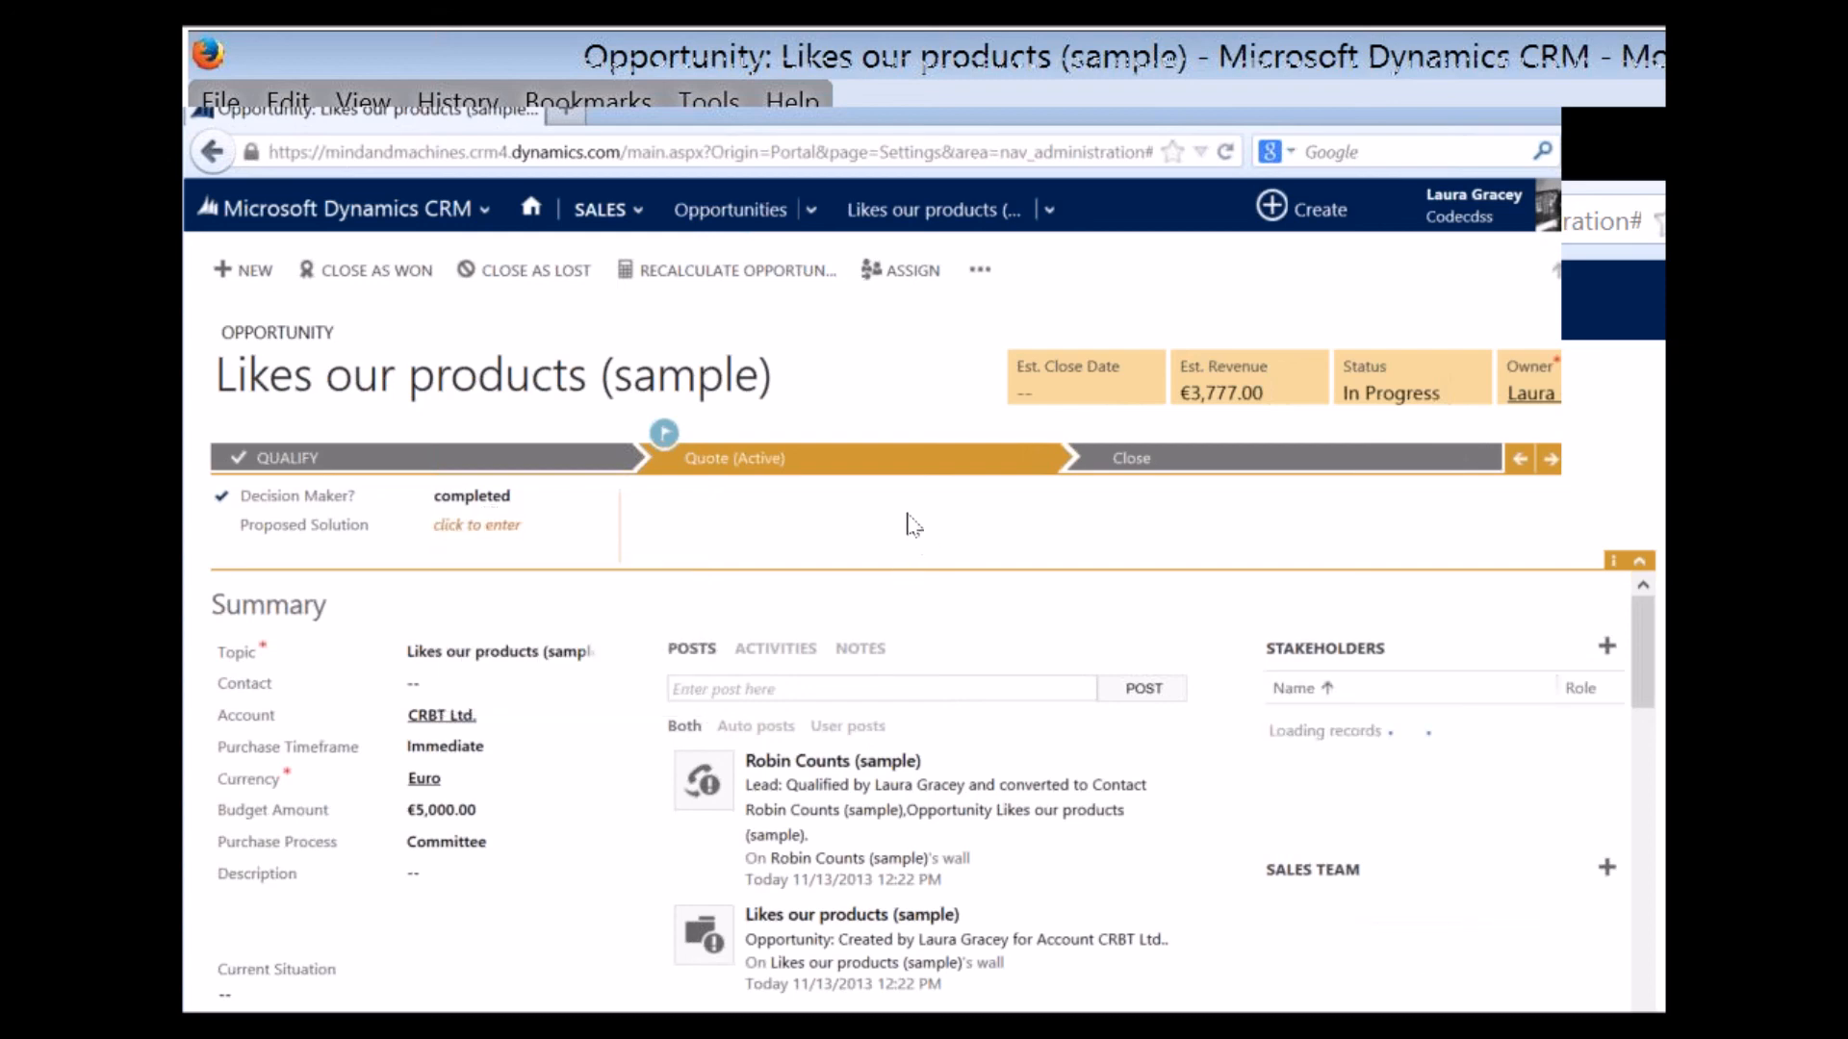
click(1550, 459)
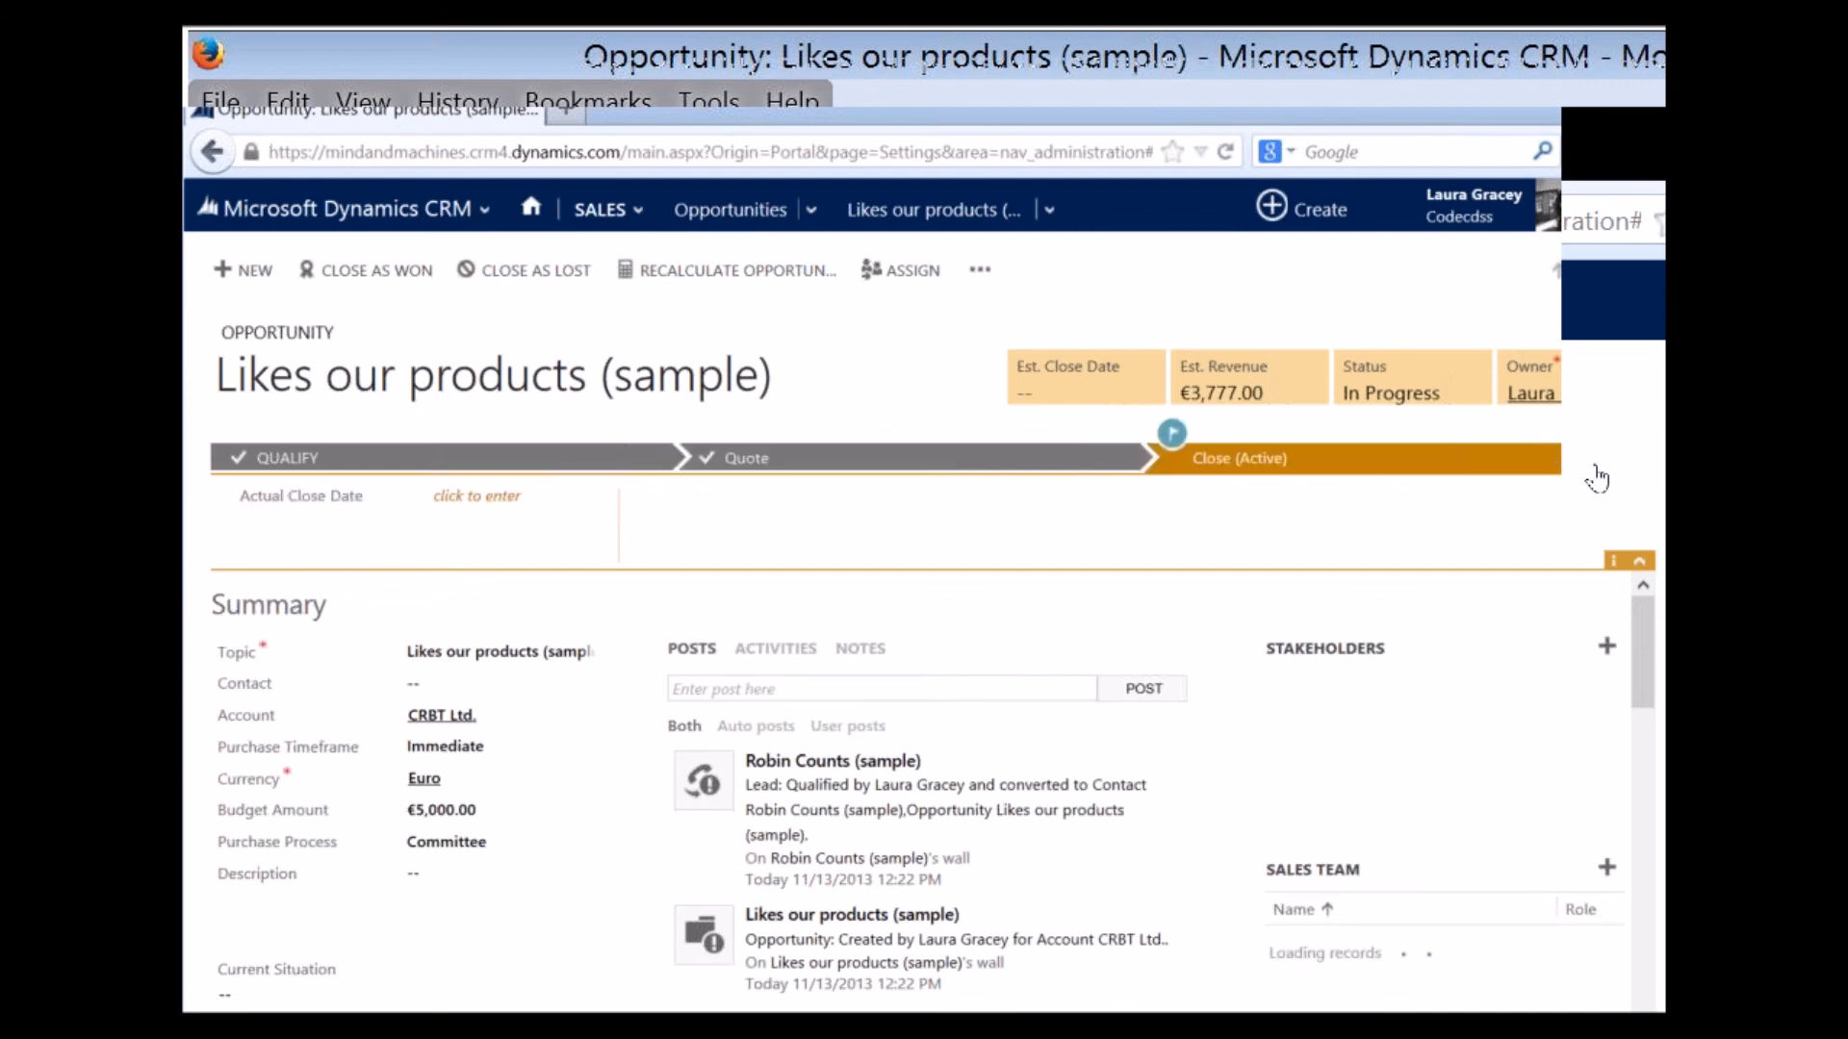
Open the Close stage's actual close date for entry.
click(539, 501)
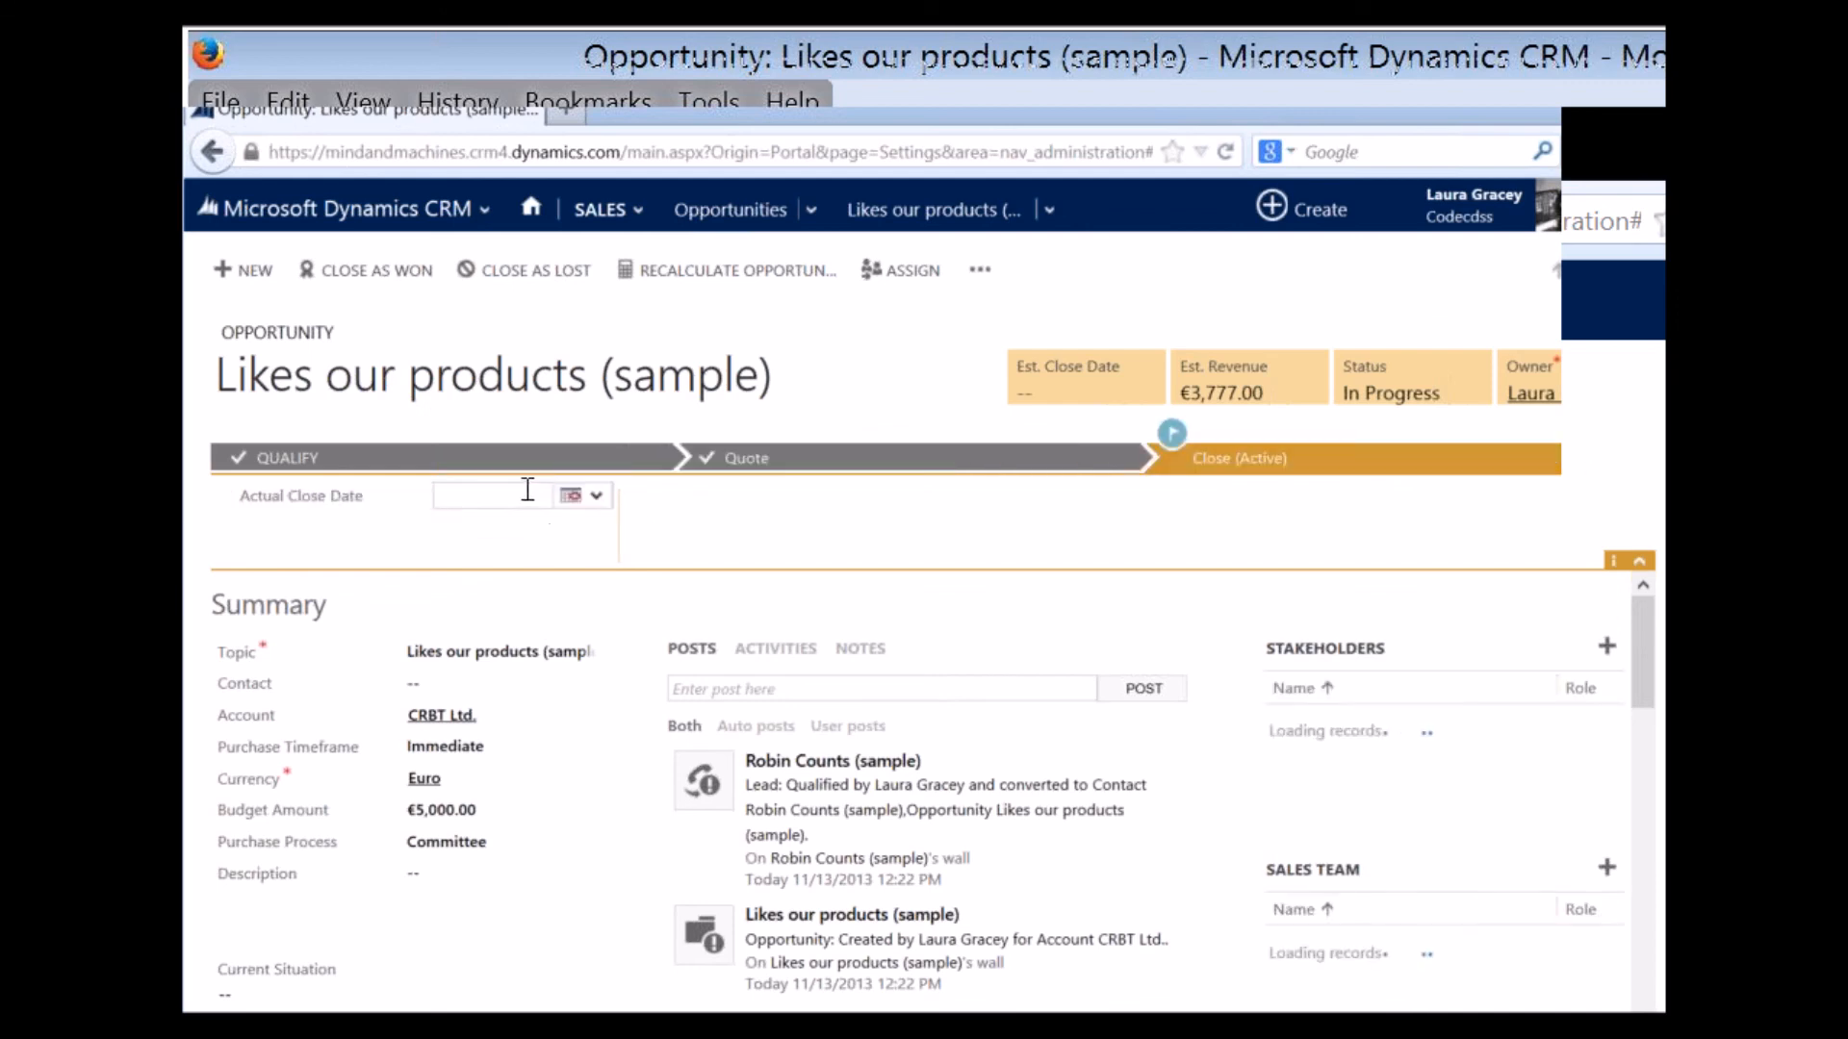